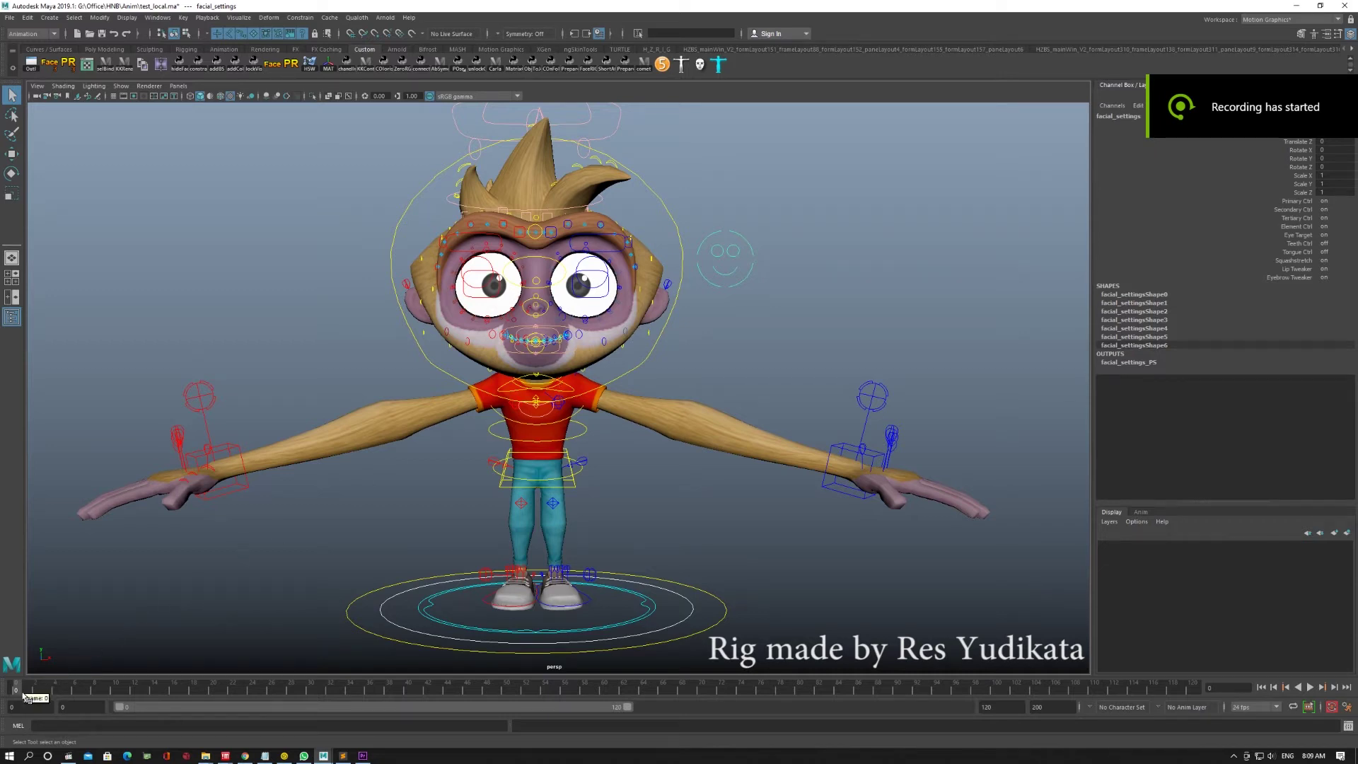
Play the monkey animation and step through its poses up to frame 6, orbiting around each
{"action": "key", "text": "alt+v"}
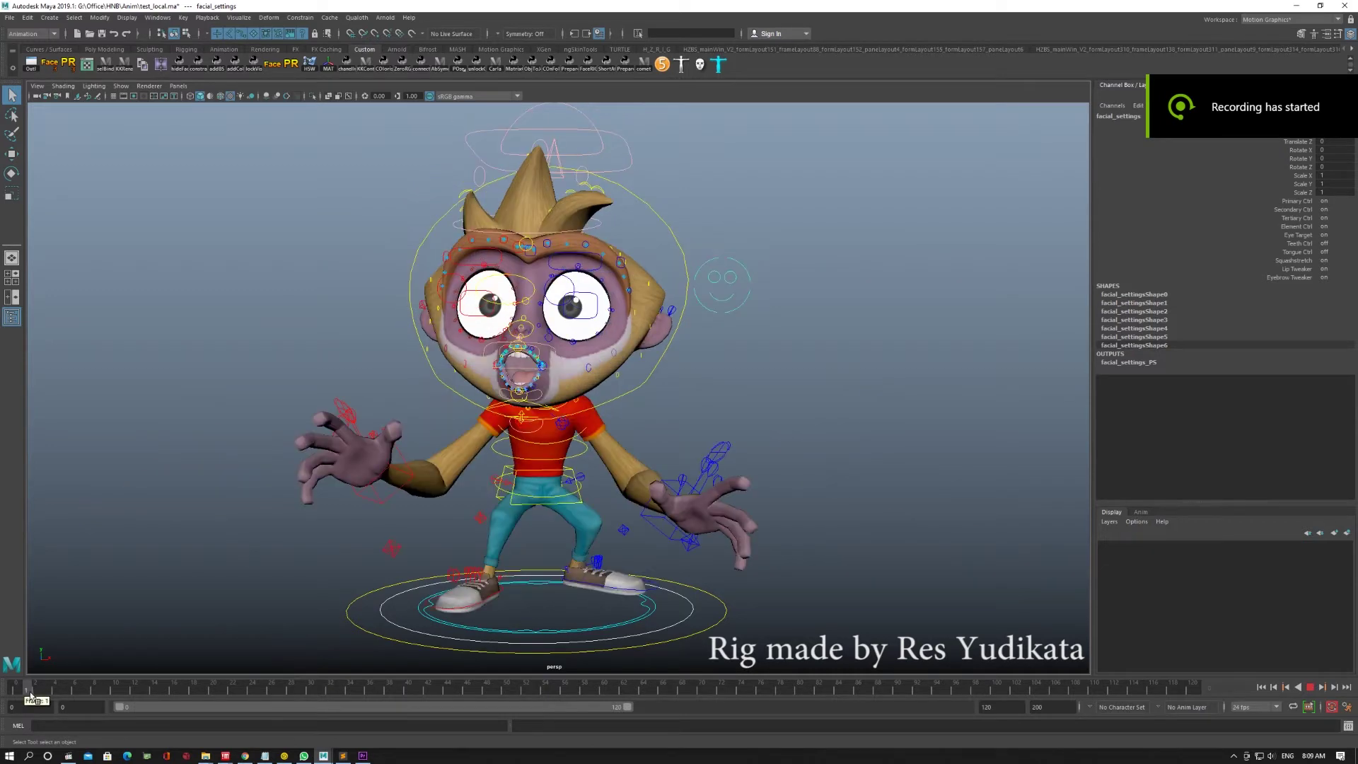
{"action": "left_click_drag", "start_coordinate": [301, 566], "coordinate": [305, 565], "text": "alt"}
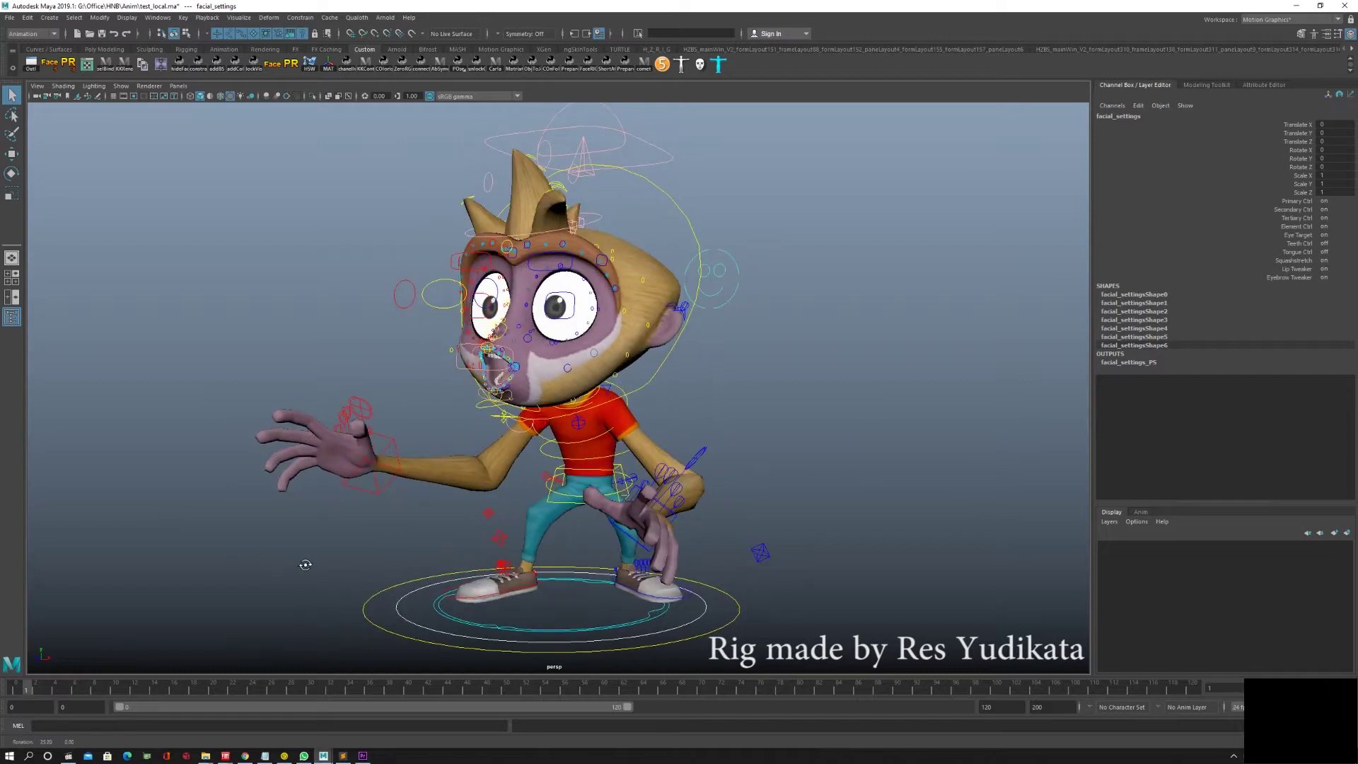
{"action": "left_click_drag", "start_coordinate": [36, 692], "coordinate": [53, 691]}
{"action": "left_click_drag", "start_coordinate": [279, 566], "coordinate": [340, 562], "text": "alt"}
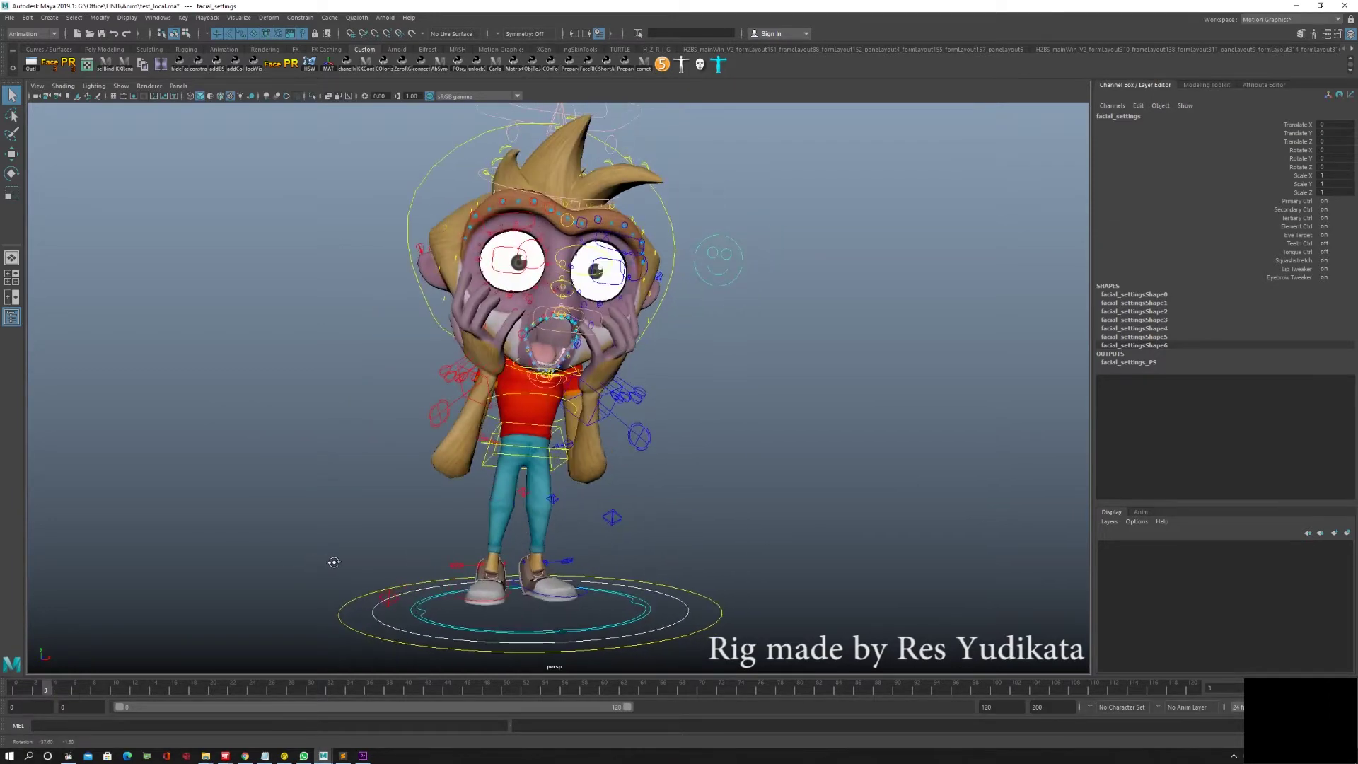
{"action": "left_click", "coordinate": [55, 694]}
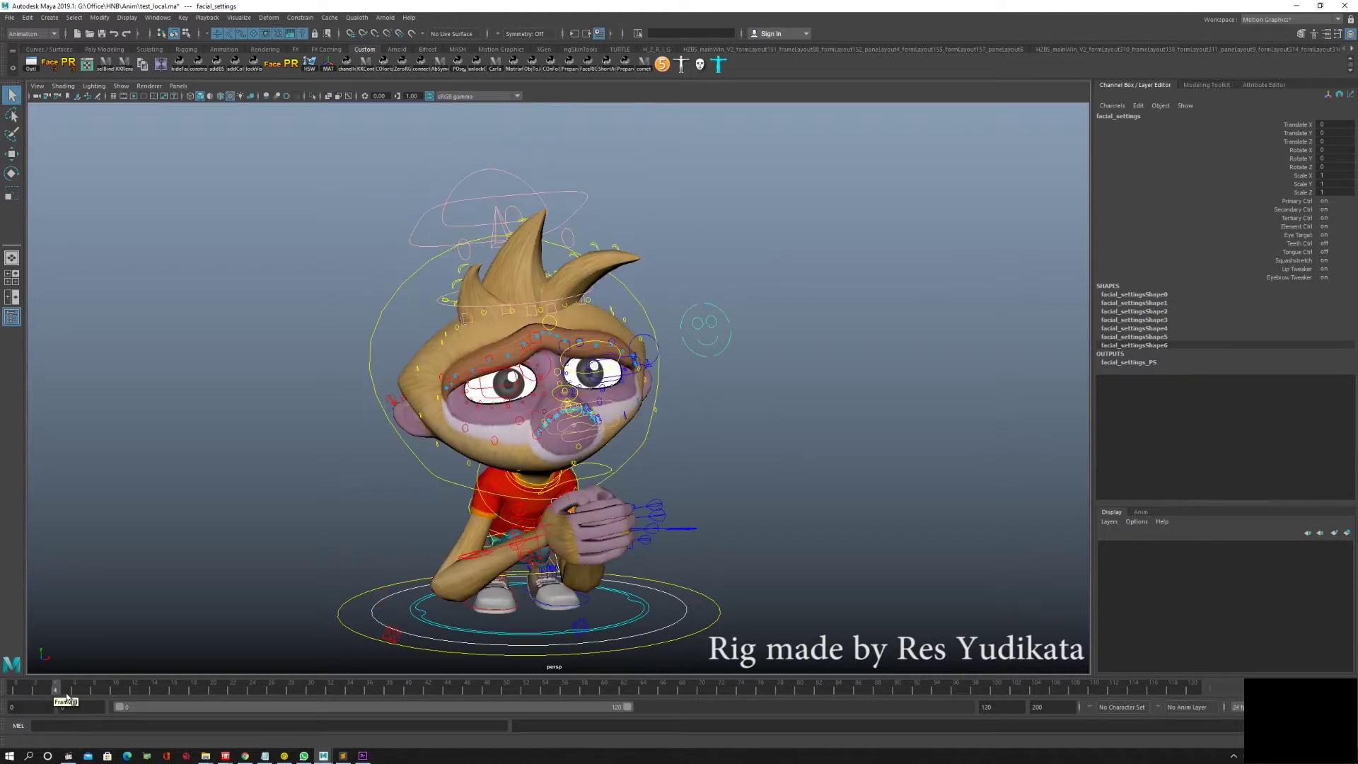
{"action": "left_click_drag", "start_coordinate": [212, 587], "coordinate": [268, 585], "text": "alt"}
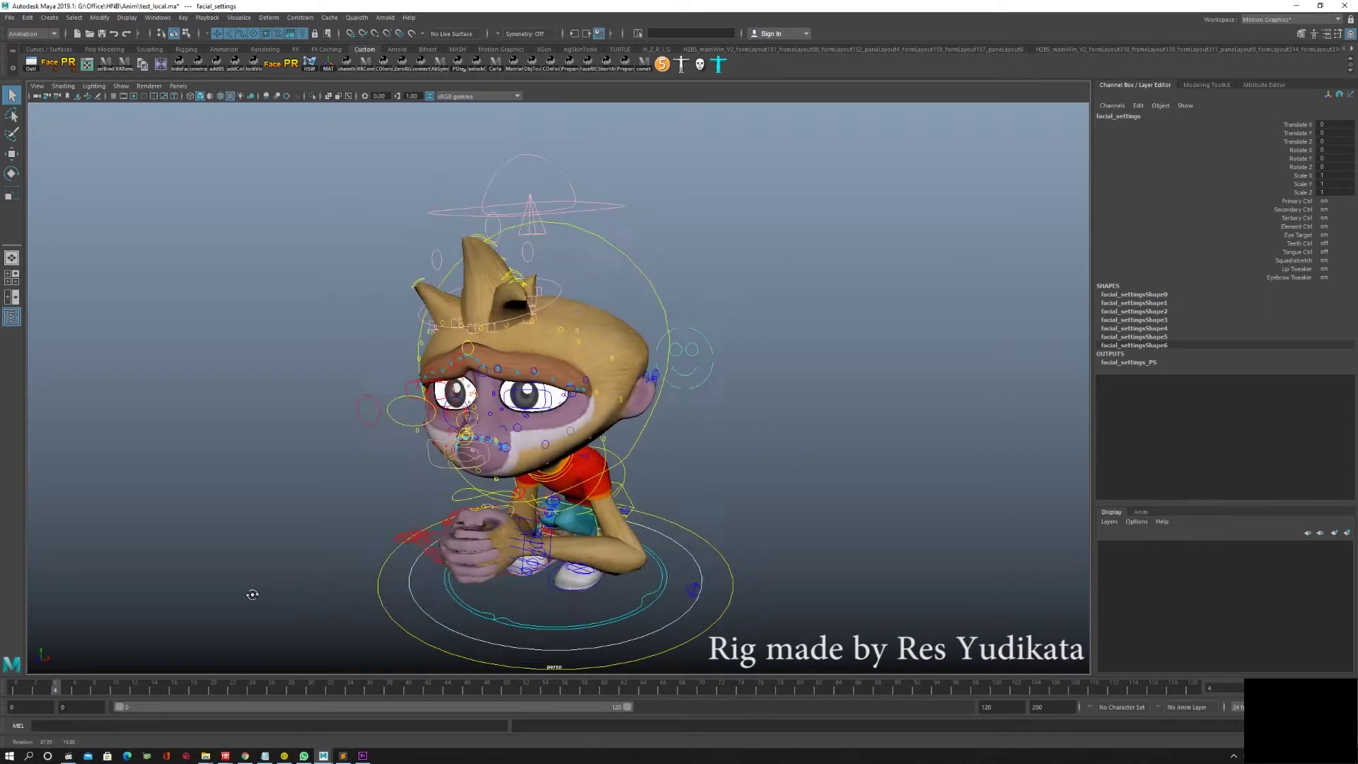
{"action": "left_click", "coordinate": [70, 695]}
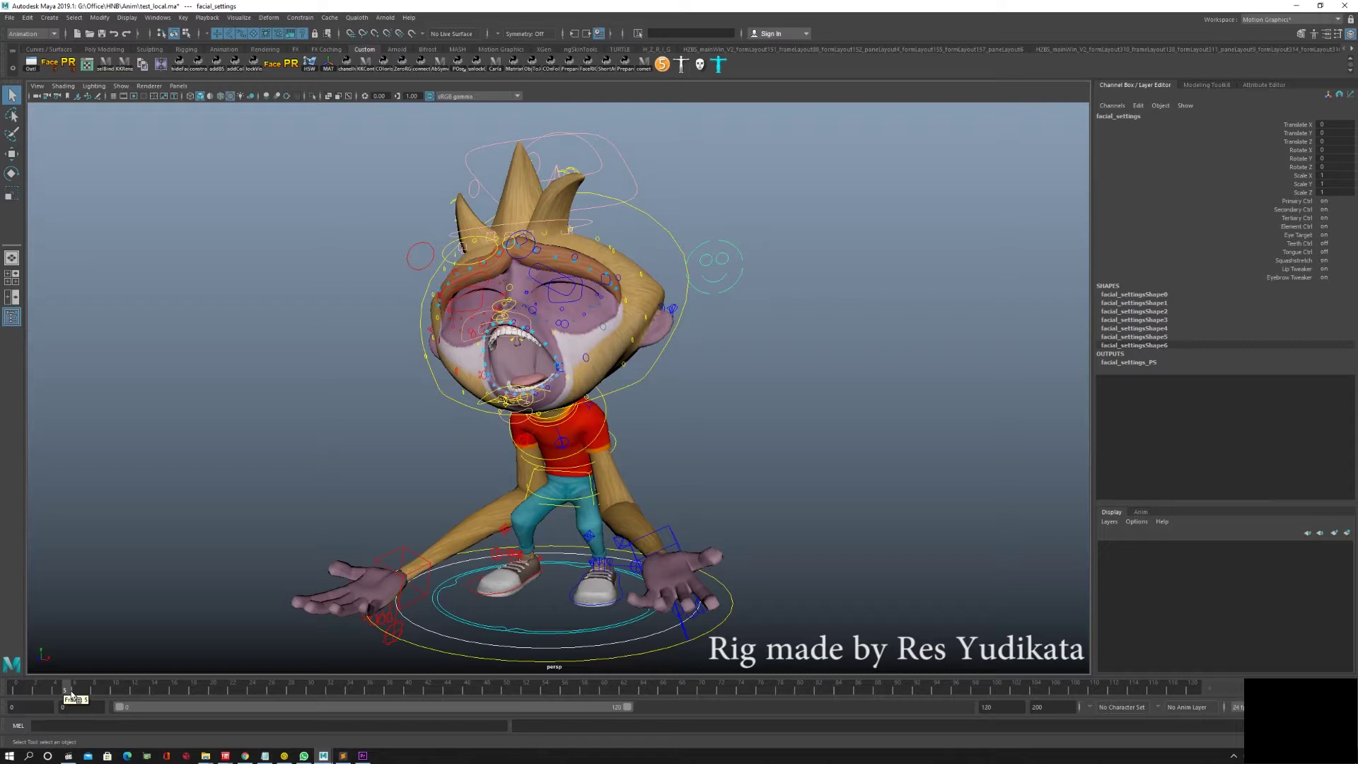
{"action": "left_click", "coordinate": [76, 692]}
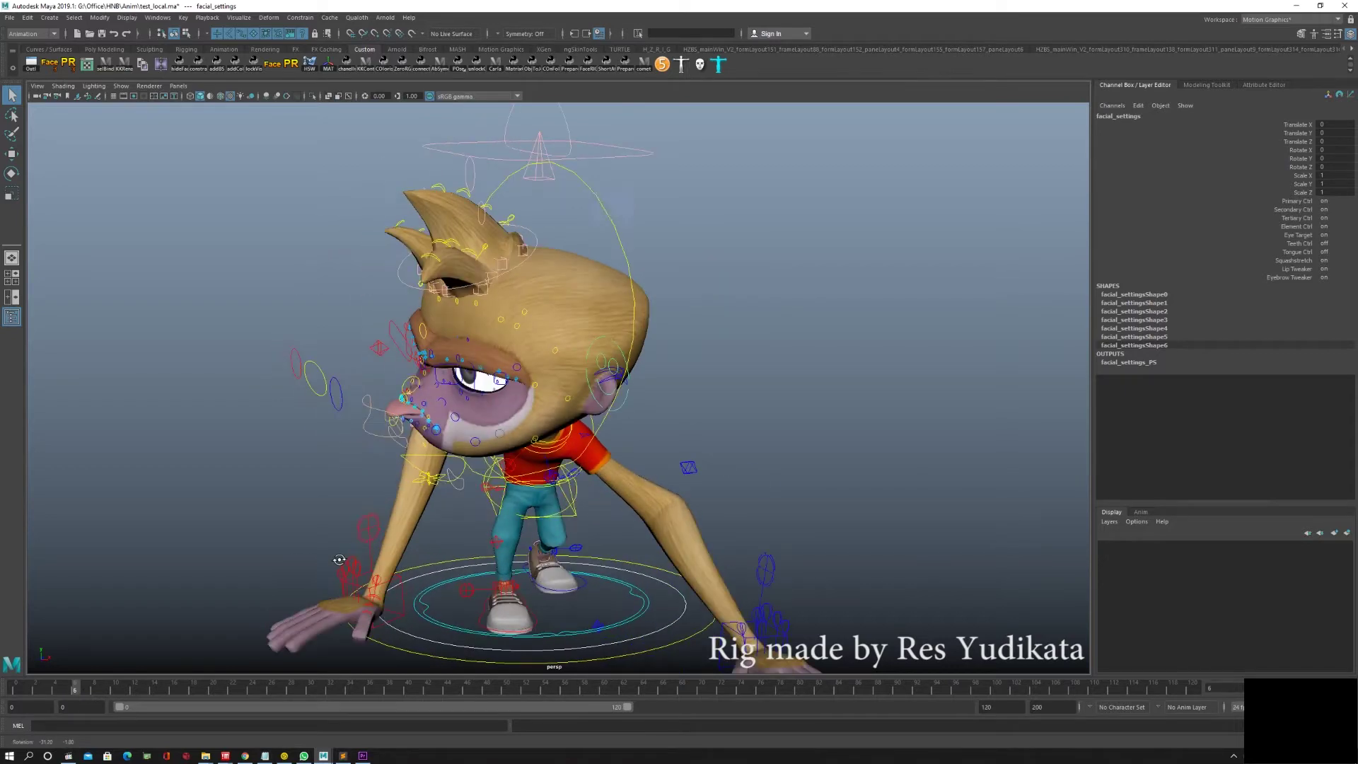
Step through the frame 7 leaping pose and the frame 8 and 9 poses from a closer frontal view
{"action": "left_click_drag", "start_coordinate": [340, 488], "coordinate": [404, 479], "text": "alt"}
{"action": "right_click_drag", "start_coordinate": [386, 418], "coordinate": [399, 501], "text": "alt"}
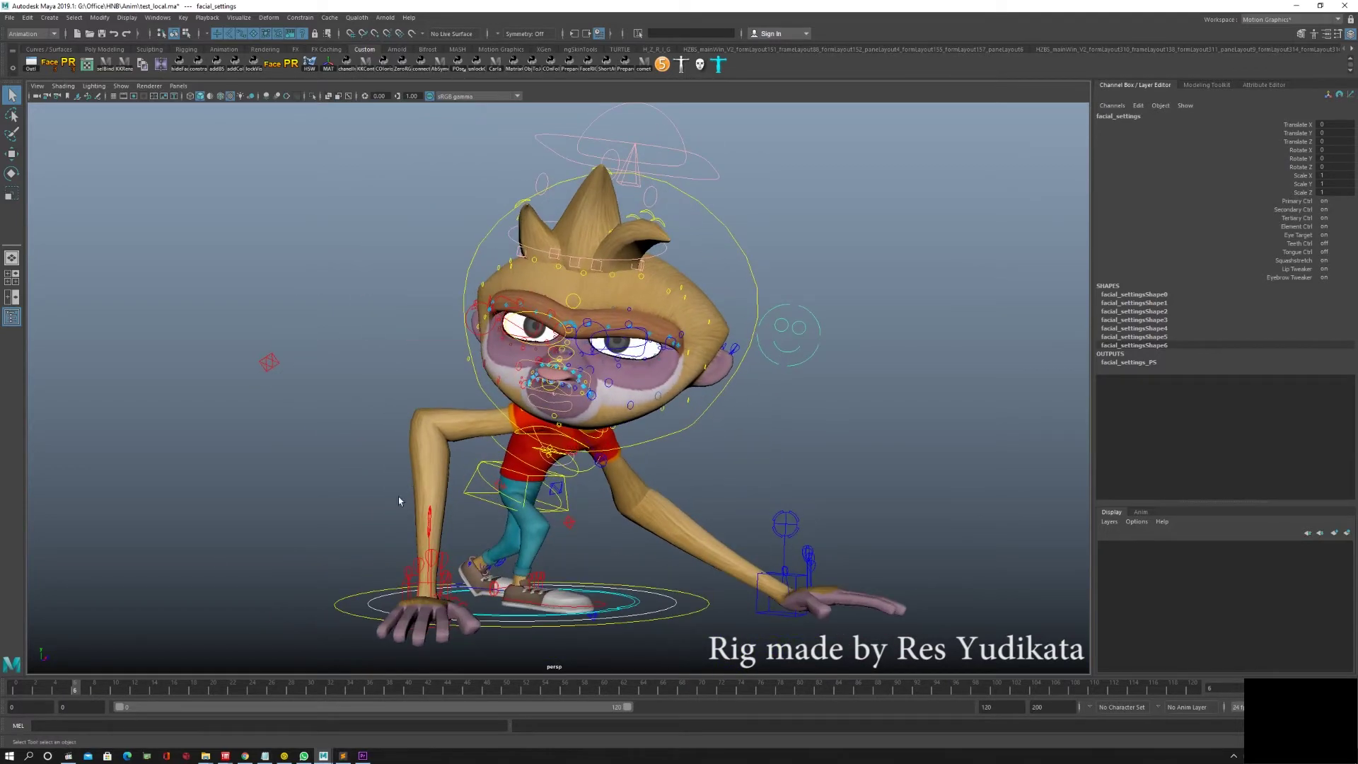
{"action": "left_click", "coordinate": [94, 691]}
{"action": "left_click_drag", "start_coordinate": [150, 661], "coordinate": [219, 570], "text": "alt"}
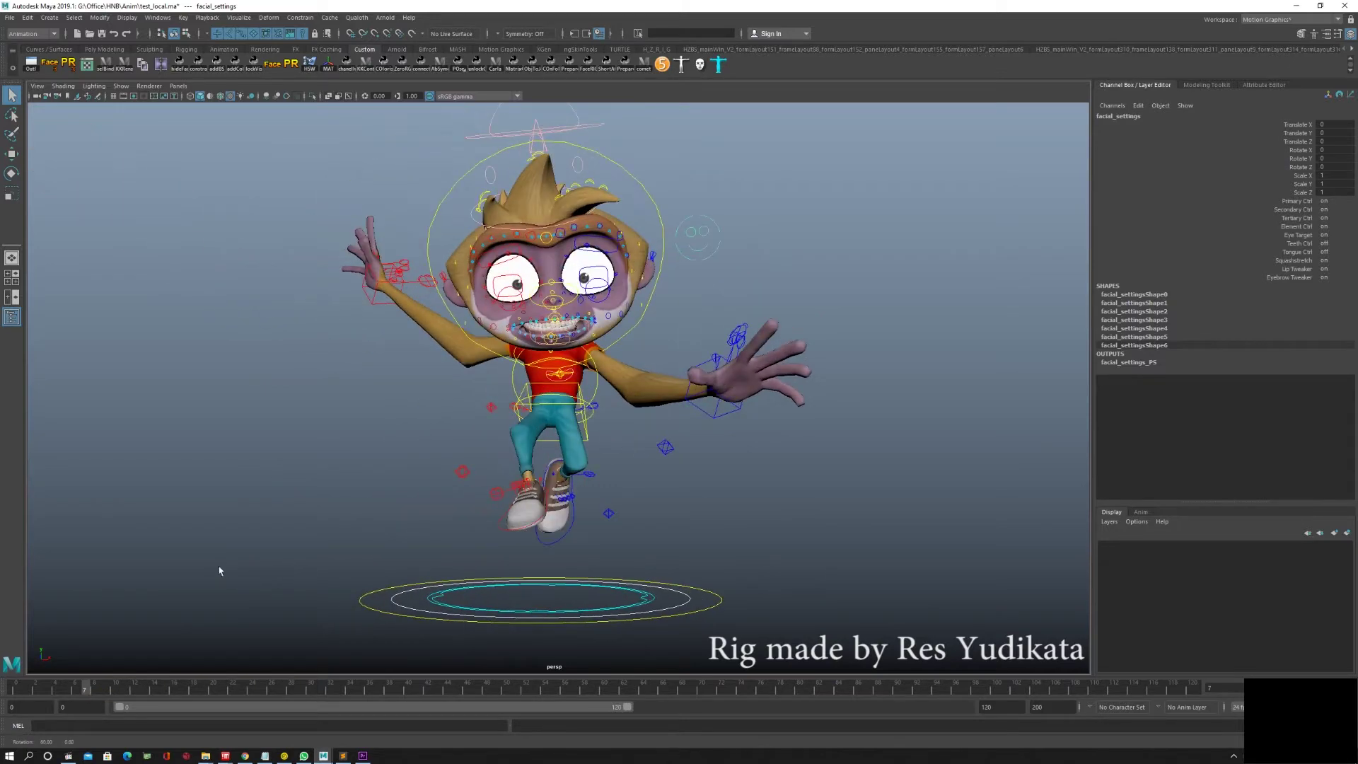
{"action": "left_click_drag", "start_coordinate": [91, 695], "coordinate": [101, 697]}
{"action": "mouse_move", "coordinate": [394, 586]}
{"action": "left_mouse_down", "text": "alt"}
{"action": "mouse_move", "coordinate": [297, 582]}
{"action": "mouse_move", "coordinate": [375, 606]}
{"action": "mouse_move", "coordinate": [293, 582]}
{"action": "mouse_move", "coordinate": [325, 582]}
{"action": "mouse_move", "coordinate": [308, 594]}
{"action": "left_mouse_up", "text": "alt"}
{"action": "left_click", "coordinate": [108, 693]}
Step through frames 11–15: the arms-up shout, crouch and finger-raised poses
{"action": "left_click", "coordinate": [124, 690]}
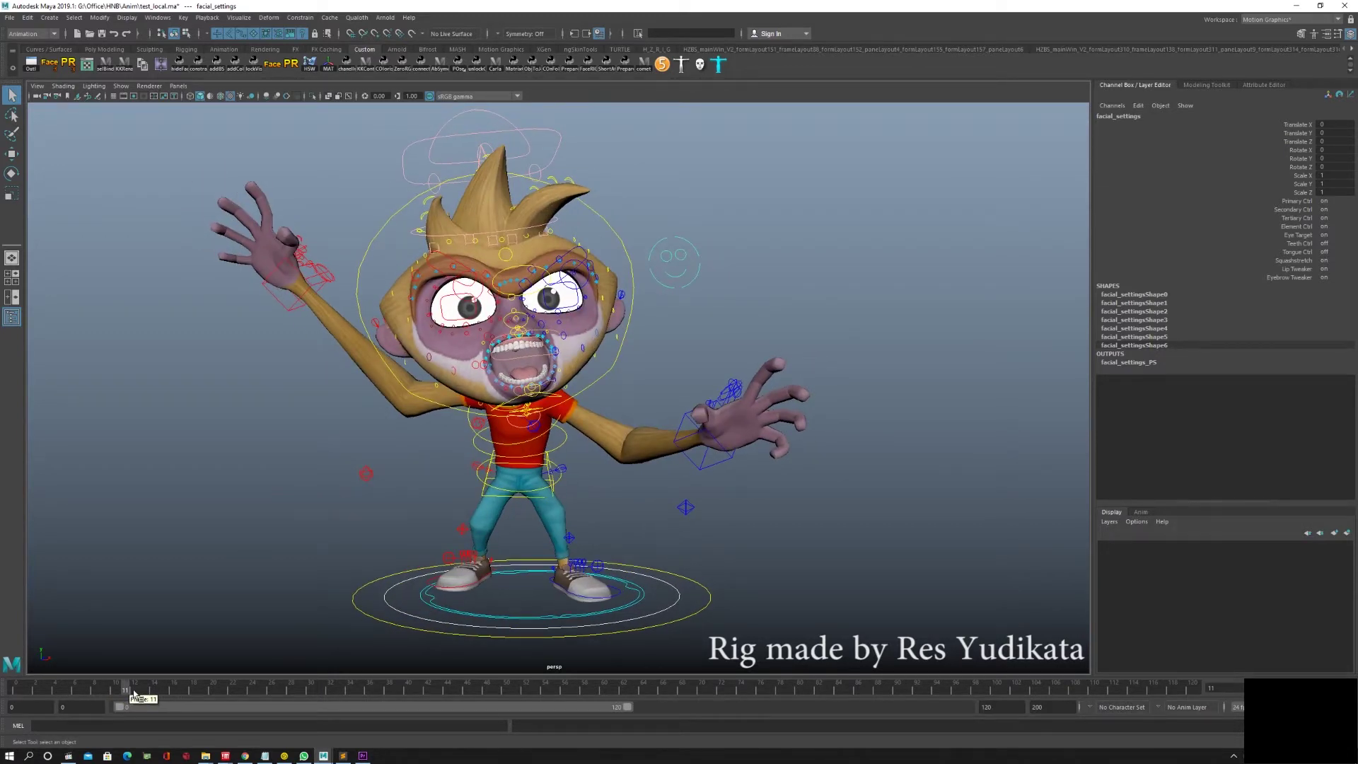
{"action": "left_click", "coordinate": [135, 692]}
{"action": "left_click_drag", "start_coordinate": [310, 594], "coordinate": [311, 593], "text": "alt"}
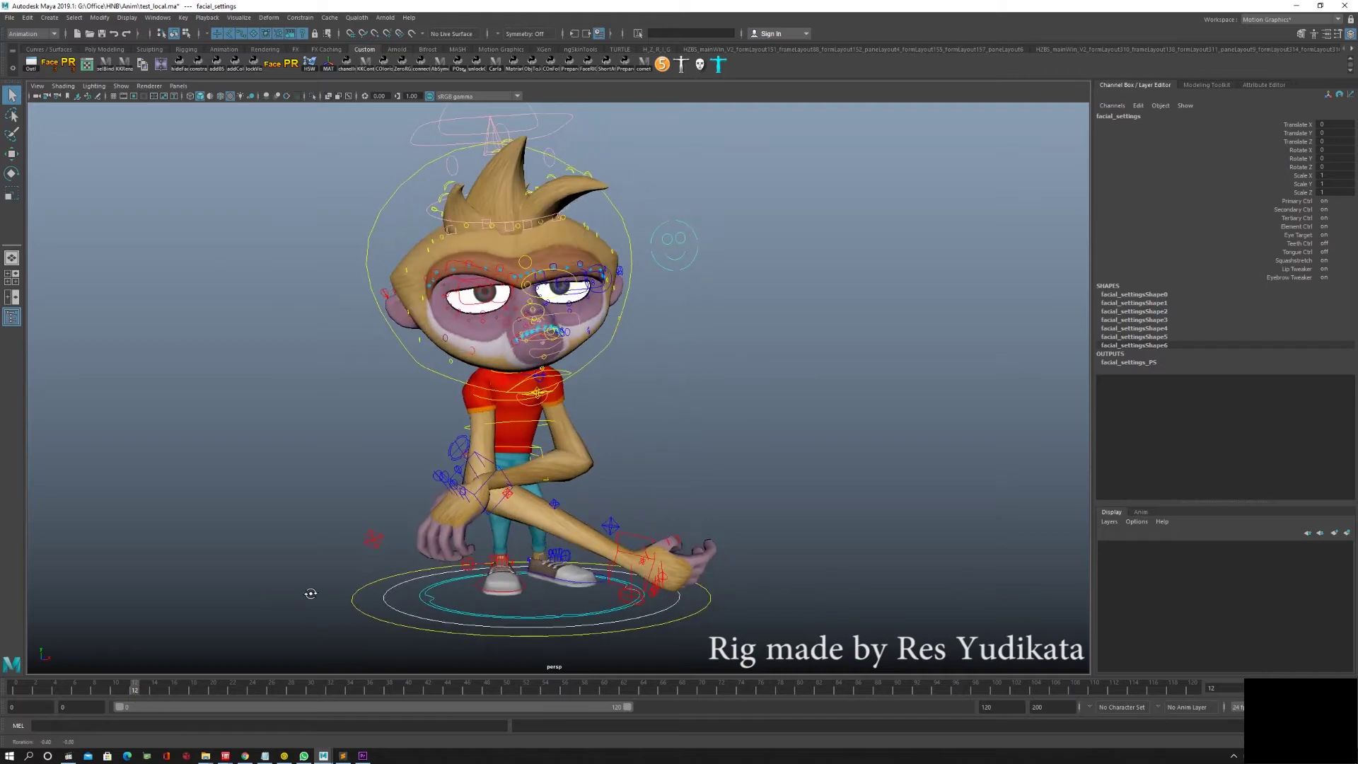
{"action": "left_click", "coordinate": [152, 696]}
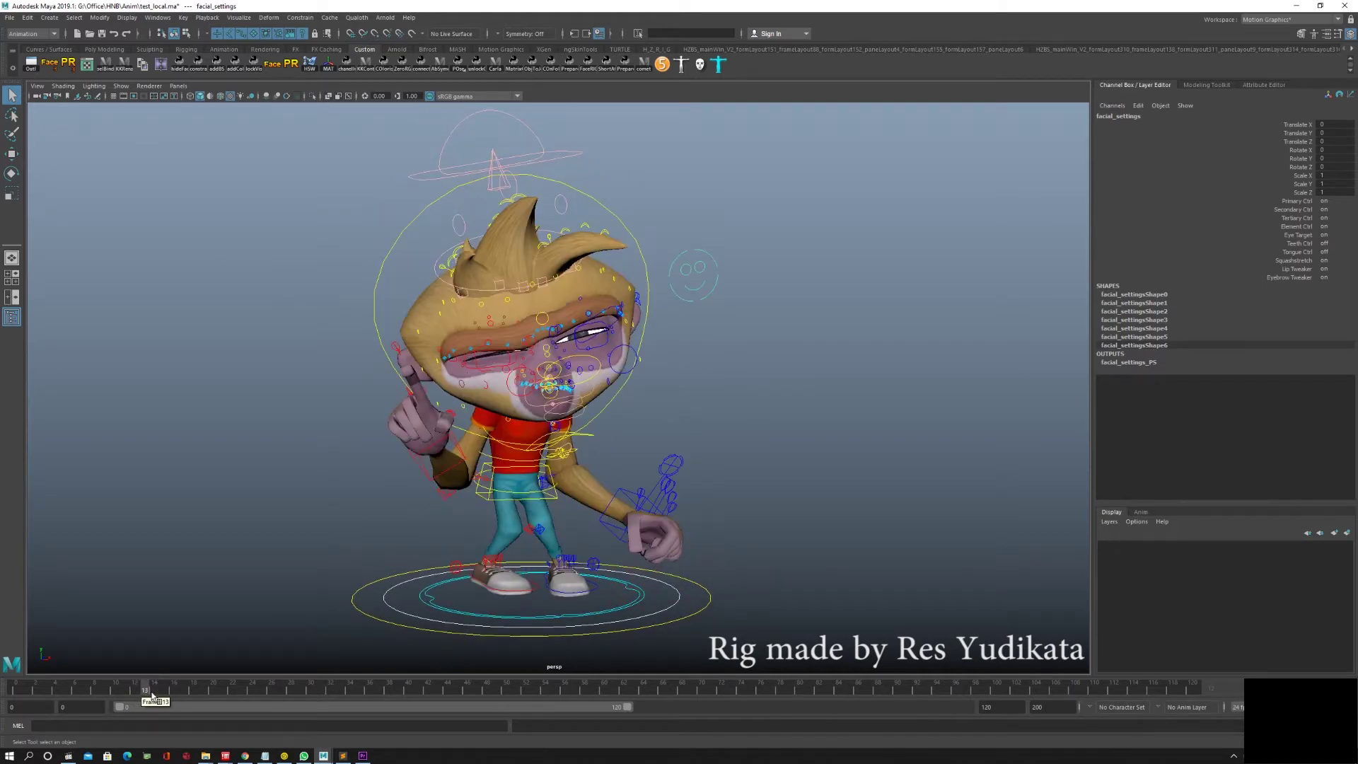
{"action": "left_click", "coordinate": [163, 695]}
{"action": "left_click_drag", "start_coordinate": [301, 571], "coordinate": [253, 584], "text": "alt"}
{"action": "left_click", "coordinate": [167, 695]}
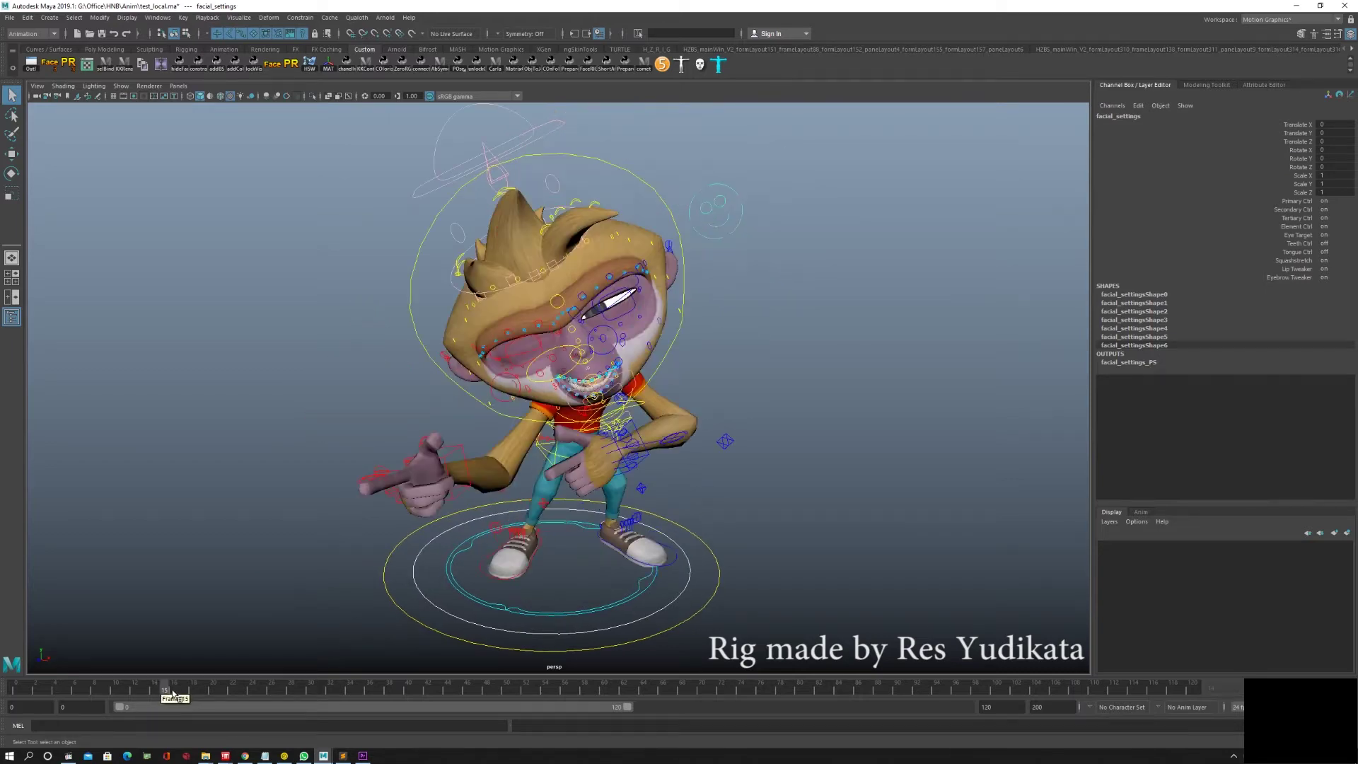
Play the animation from frame 15 while orbiting to a three-quarter front view
{"action": "key", "text": "alt+v"}
{"action": "mouse_move", "coordinate": [637, 545]}
{"action": "left_mouse_down", "text": "alt"}
{"action": "mouse_move", "coordinate": [756, 543]}
{"action": "mouse_move", "coordinate": [617, 536]}
{"action": "mouse_move", "coordinate": [672, 527]}
{"action": "left_mouse_up", "text": "alt"}
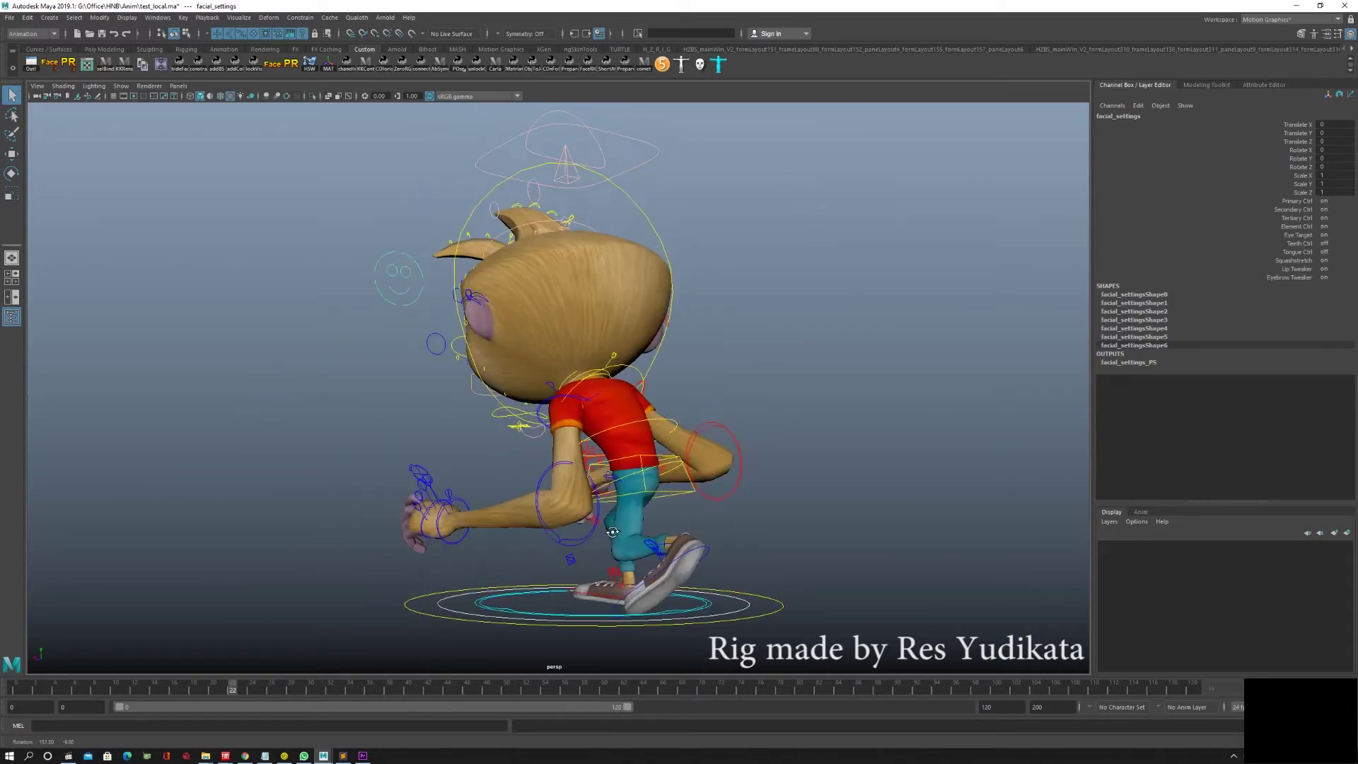
{"action": "left_click_drag", "start_coordinate": [672, 527], "coordinate": [805, 529], "text": "alt"}
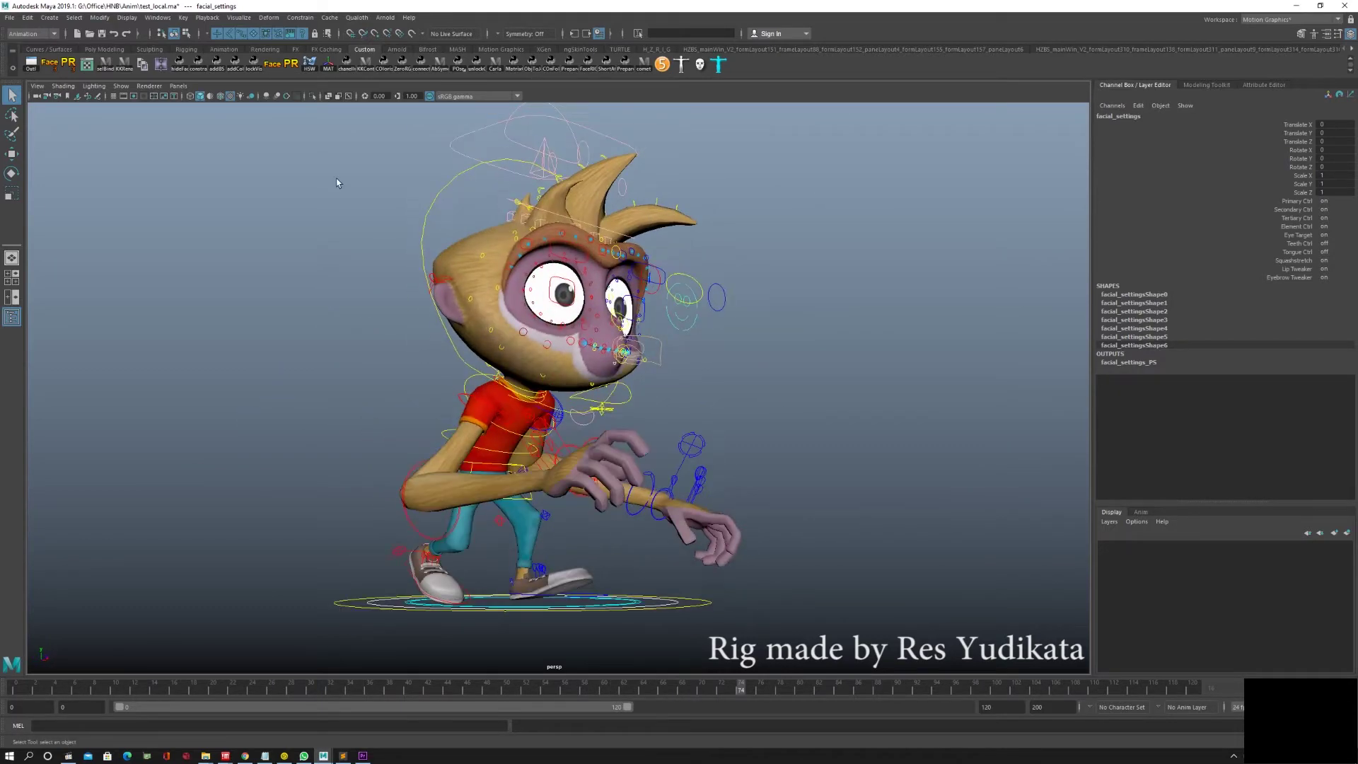
{"action": "left_click", "coordinate": [121, 86]}
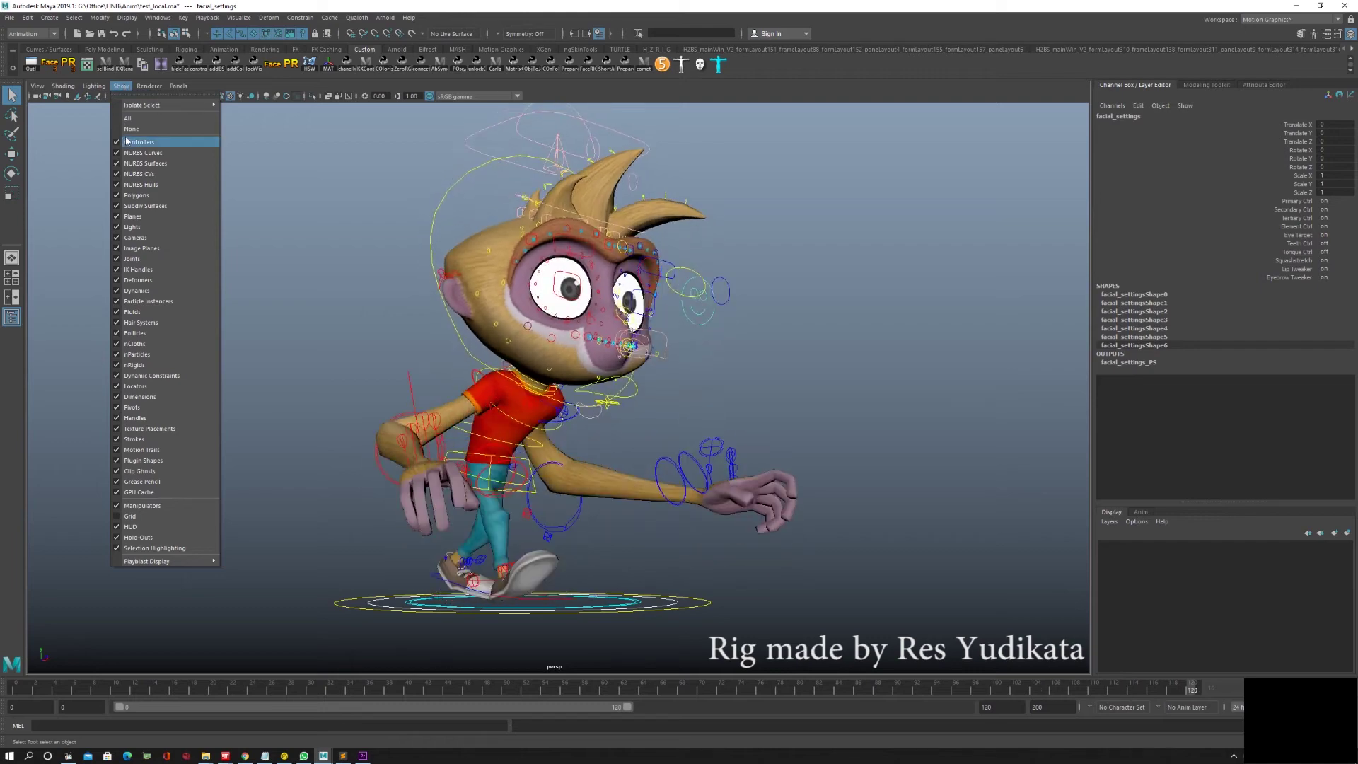
Hide all rig controls with Show > None and return to the frame 0 T-pose
{"action": "left_click", "coordinate": [129, 129]}
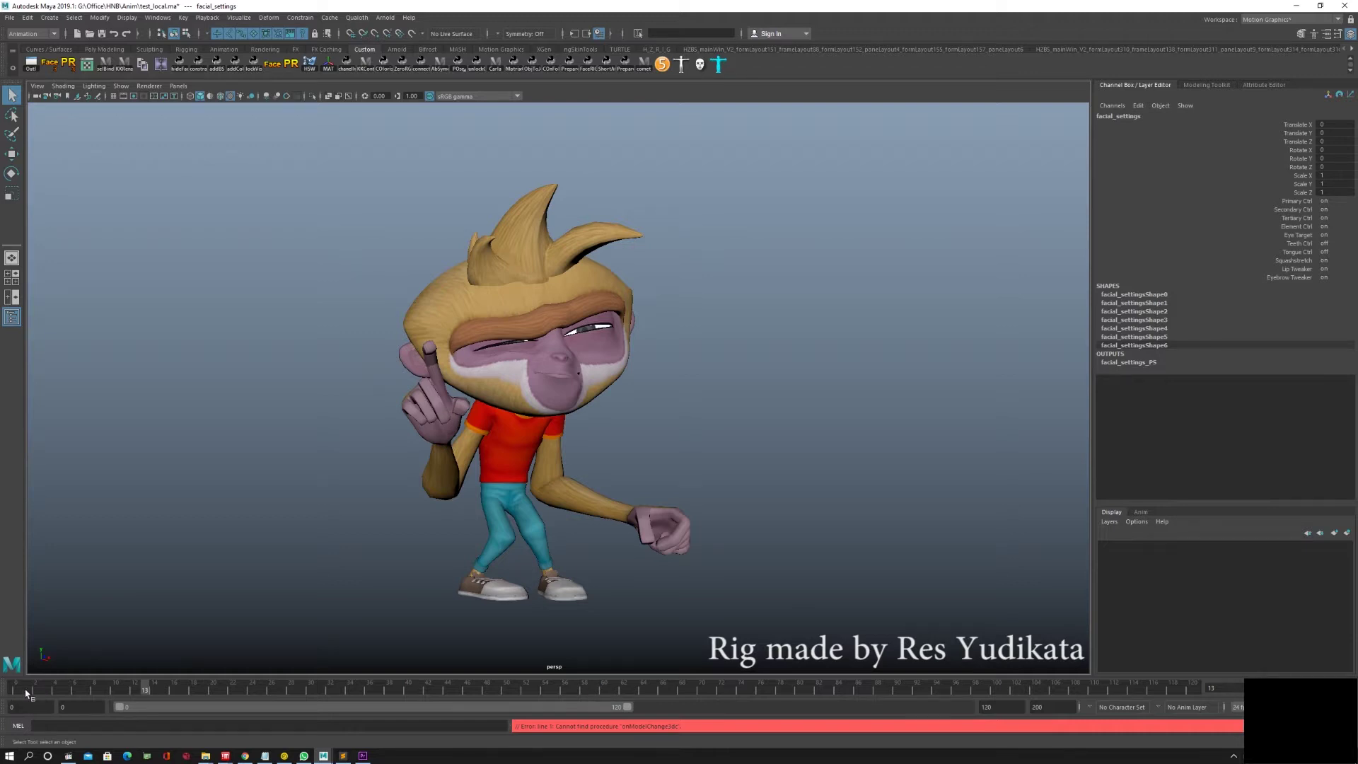
{"action": "left_click_drag", "start_coordinate": [26, 693], "coordinate": [15, 692]}
{"action": "mouse_move", "coordinate": [333, 555]}
{"action": "left_mouse_down", "text": "alt"}
{"action": "mouse_move", "coordinate": [363, 428]}
{"action": "mouse_move", "coordinate": [314, 442]}
{"action": "left_mouse_up", "text": "alt"}
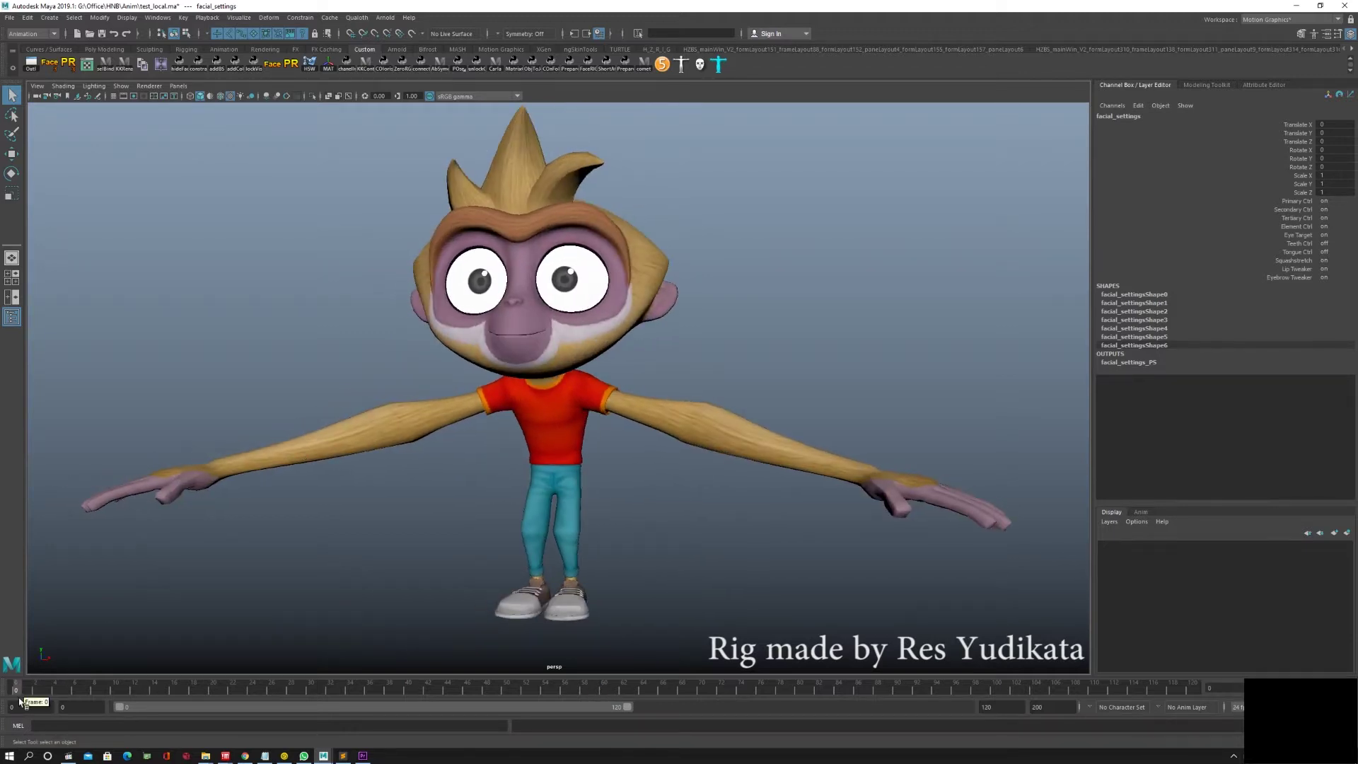
Review the frame 3 shocked, frame 7 leaping and frame 10 angry poses, then play again
{"action": "left_click_drag", "start_coordinate": [26, 701], "coordinate": [82, 702]}
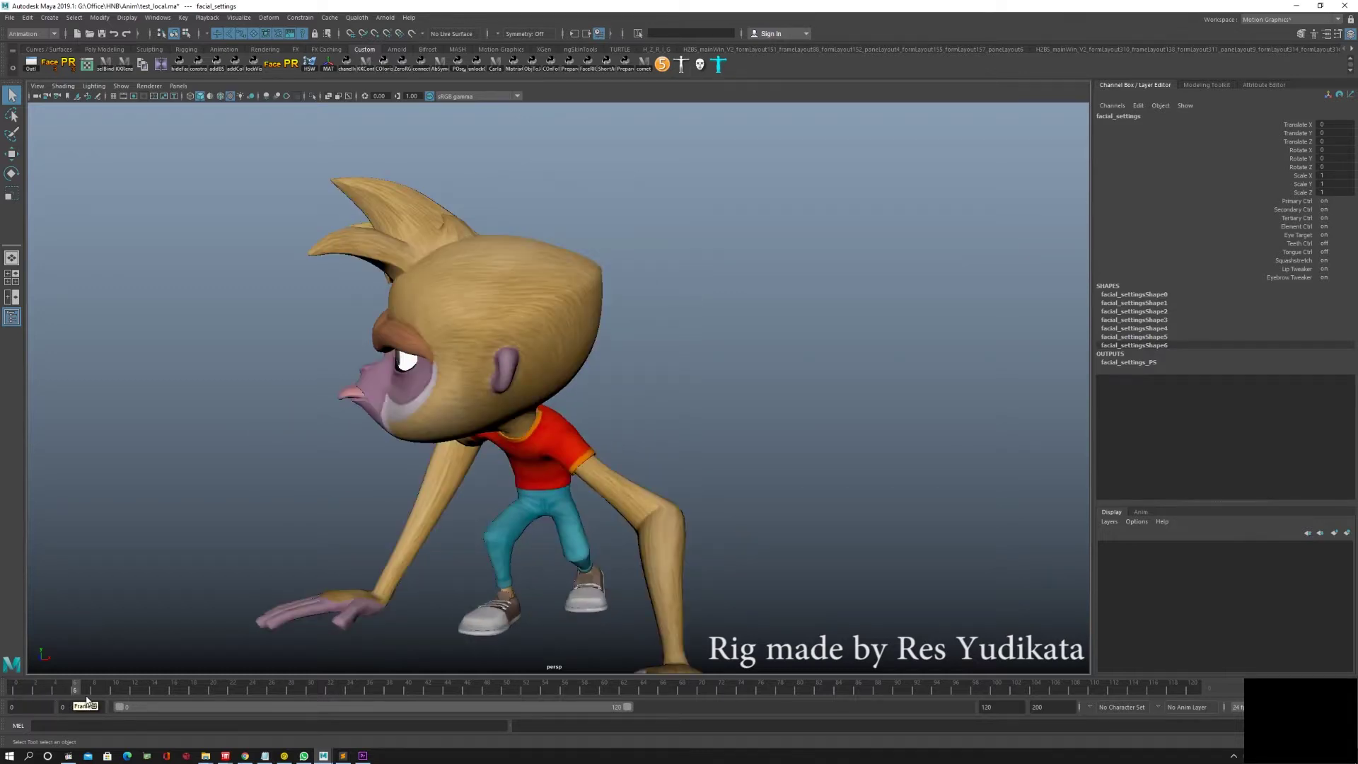
{"action": "mouse_move", "coordinate": [330, 591]}
{"action": "left_mouse_down", "text": "alt"}
{"action": "mouse_move", "coordinate": [455, 546]}
{"action": "mouse_move", "coordinate": [141, 655]}
{"action": "left_mouse_up", "text": "alt"}
{"action": "left_click_drag", "start_coordinate": [82, 697], "coordinate": [114, 696]}
{"action": "mouse_move", "coordinate": [156, 652]}
{"action": "left_mouse_down", "text": "alt"}
{"action": "mouse_move", "coordinate": [297, 521]}
{"action": "mouse_move", "coordinate": [322, 587]}
{"action": "left_mouse_up", "text": "alt"}
{"action": "left_click_drag", "start_coordinate": [115, 695], "coordinate": [158, 694]}
{"action": "key", "text": "alt+v"}
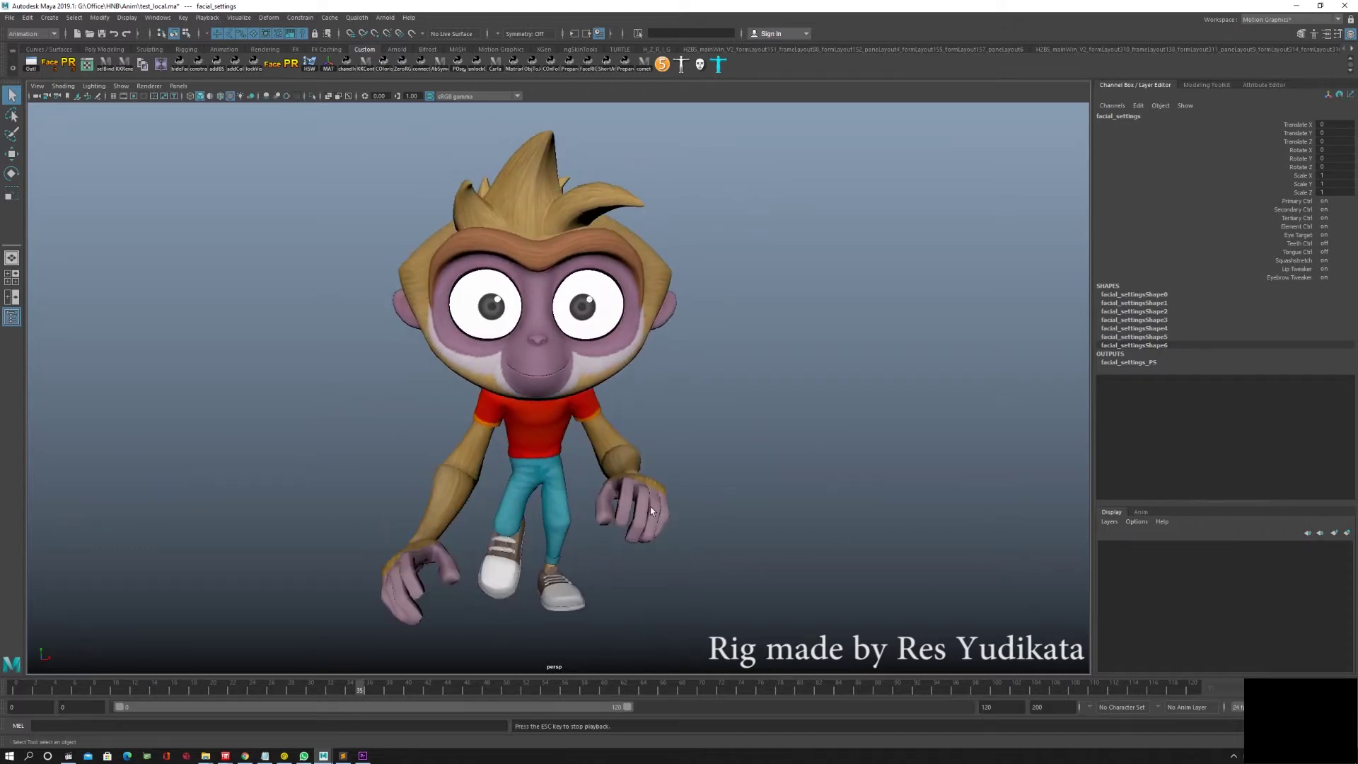
{"action": "mouse_move", "coordinate": [651, 511]}
{"action": "left_mouse_down", "text": "alt"}
{"action": "mouse_move", "coordinate": [440, 488]}
{"action": "mouse_move", "coordinate": [547, 493]}
{"action": "left_mouse_up", "text": "alt"}
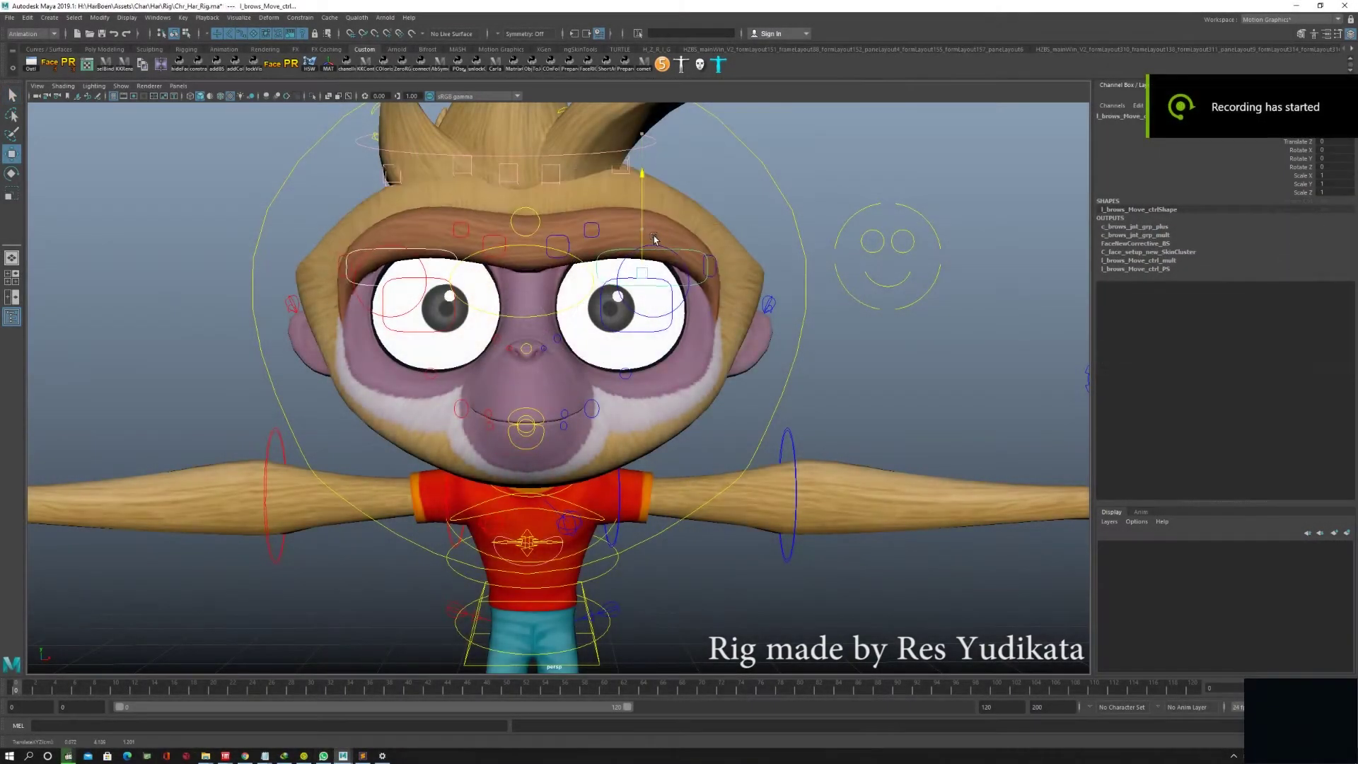
Rotate the brow control into an angry frown, then reselect the left brow control
{"action": "key", "text": "e"}
{"action": "left_click_drag", "start_coordinate": [654, 237], "coordinate": [604, 406]}
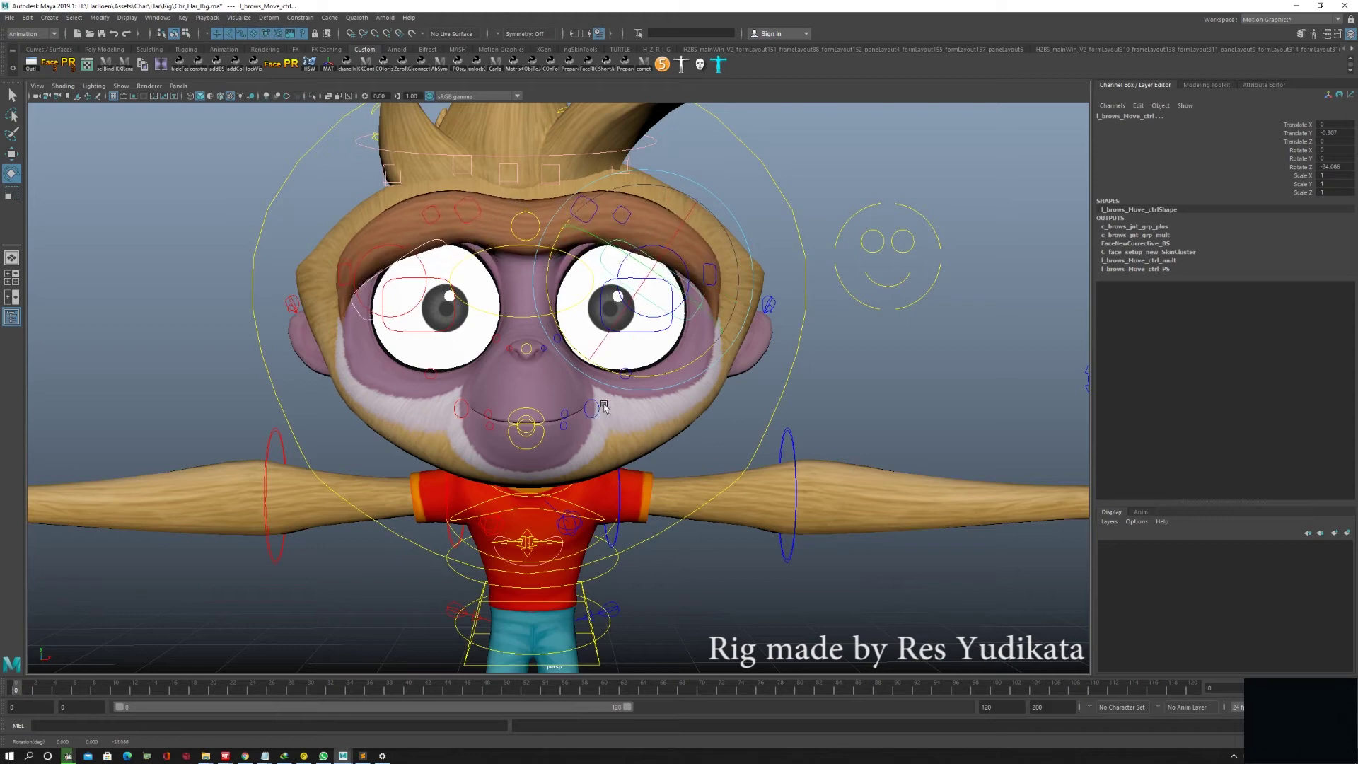
{"action": "left_click", "coordinate": [566, 423]}
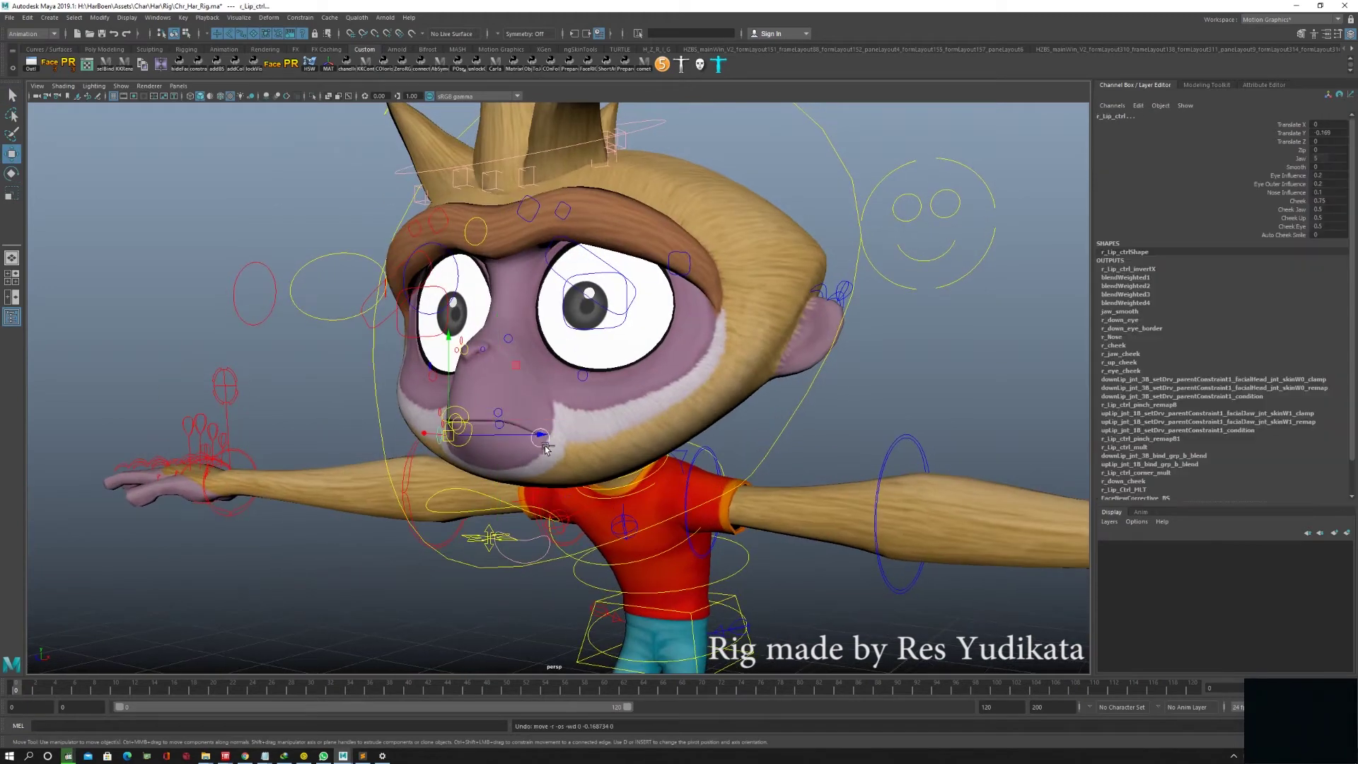
{"action": "left_click", "coordinate": [640, 185]}
{"action": "key", "text": "e"}
{"action": "left_click_drag", "start_coordinate": [644, 257], "coordinate": [495, 283], "text": "alt"}
Select the lower eyelid and jaw controls and view frame 10 with the jaw open
{"action": "left_click", "coordinate": [448, 387]}
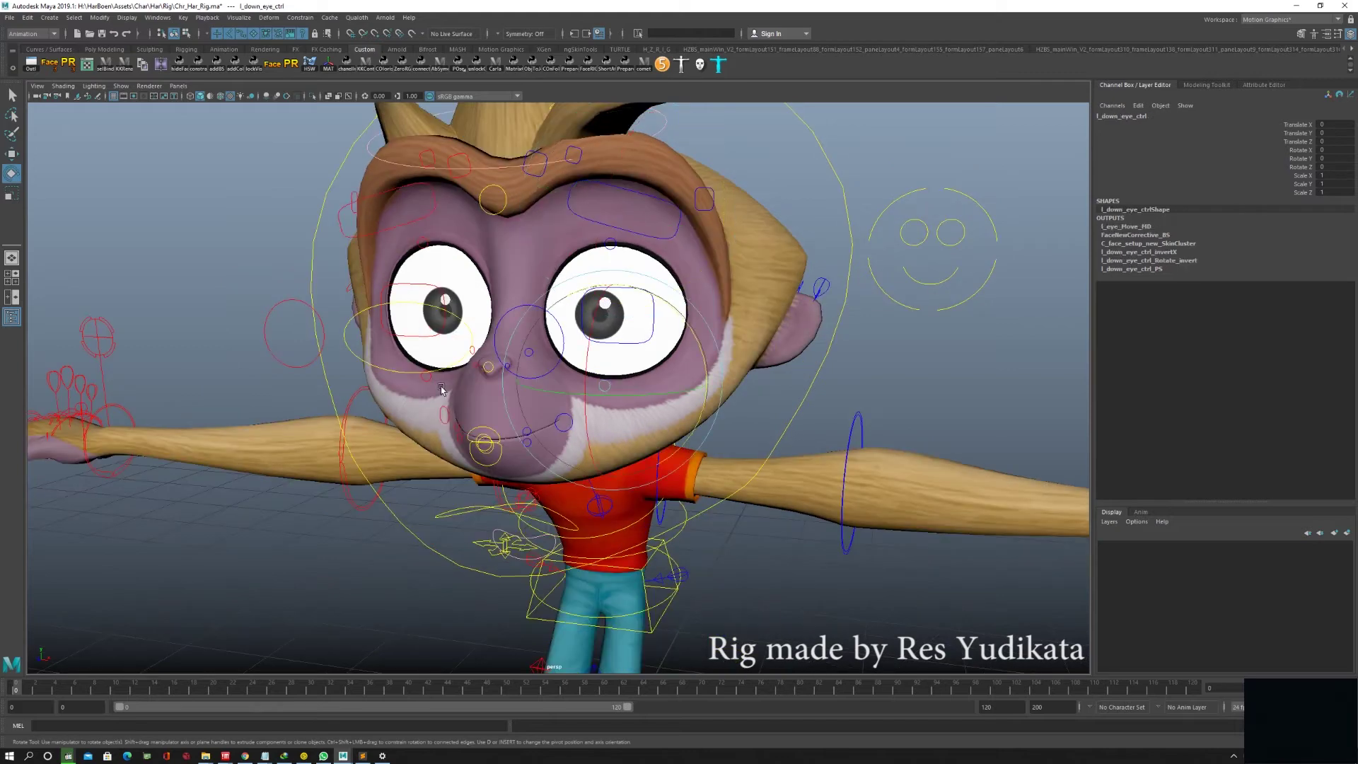
{"action": "key", "text": "w"}
{"action": "left_click", "coordinate": [529, 448]}
{"action": "key", "text": "e"}
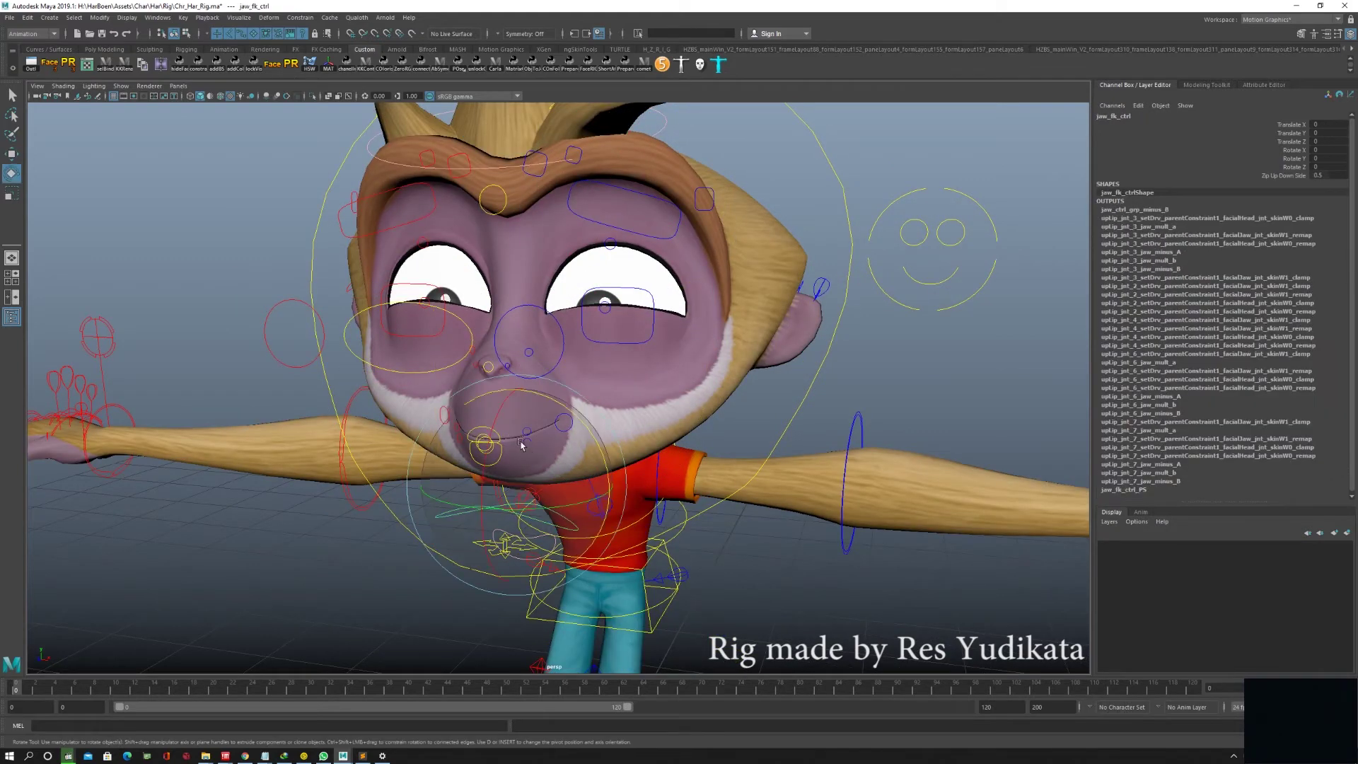
{"action": "left_click", "coordinate": [122, 692]}
{"action": "scroll", "coordinate": [744, 356], "scroll_direction": "up", "scroll_amount": 5}
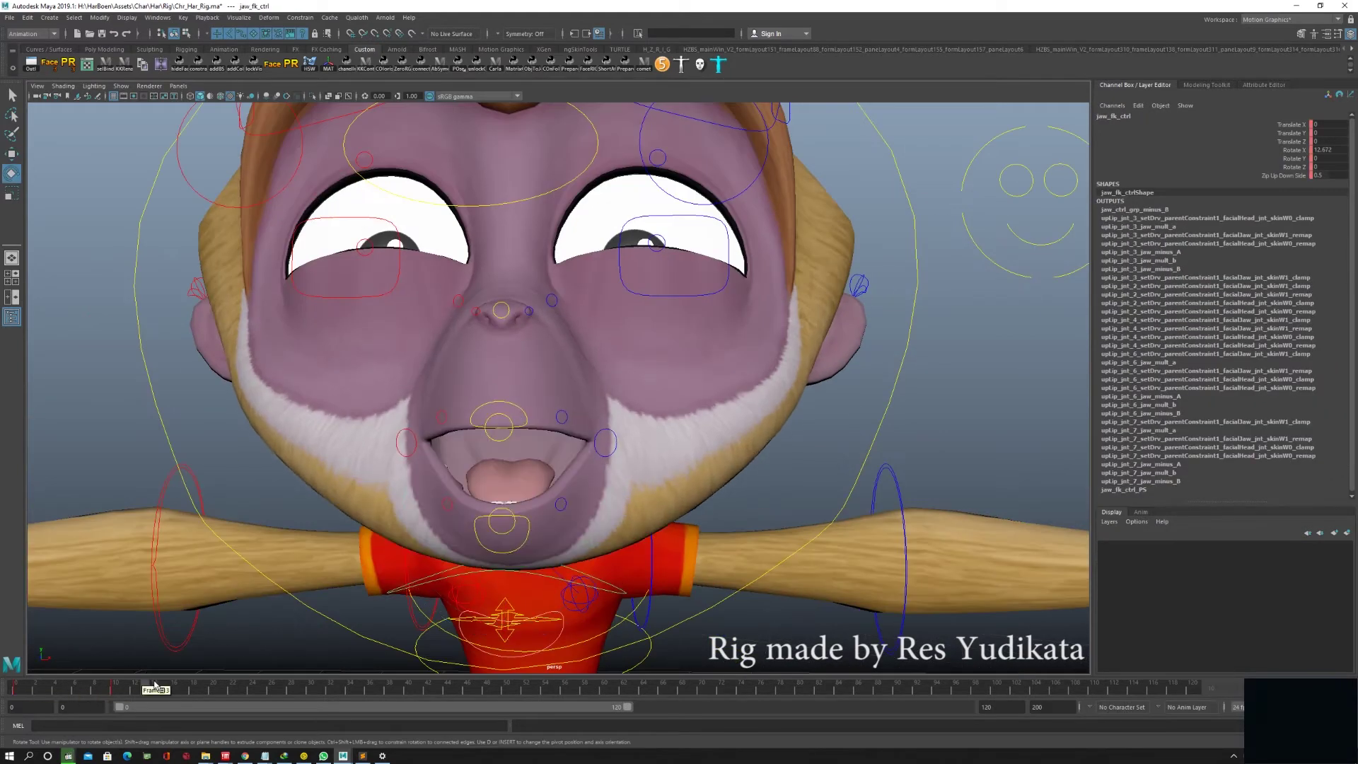
{"action": "scroll", "coordinate": [744, 356], "scroll_direction": "up", "scroll_amount": 1}
{"action": "scroll", "coordinate": [744, 355], "scroll_direction": "down", "scroll_amount": 2}
Pull the right lip corner up into a smile, then undo the smile
{"action": "left_click", "coordinate": [606, 430]}
{"action": "key", "text": "w"}
{"action": "left_click_drag", "start_coordinate": [607, 430], "coordinate": [673, 363]}
{"action": "left_click", "coordinate": [375, 403]}
{"action": "left_click_drag", "start_coordinate": [375, 403], "coordinate": [388, 375]}
{"action": "left_click_drag", "start_coordinate": [495, 354], "coordinate": [340, 368], "text": "alt"}
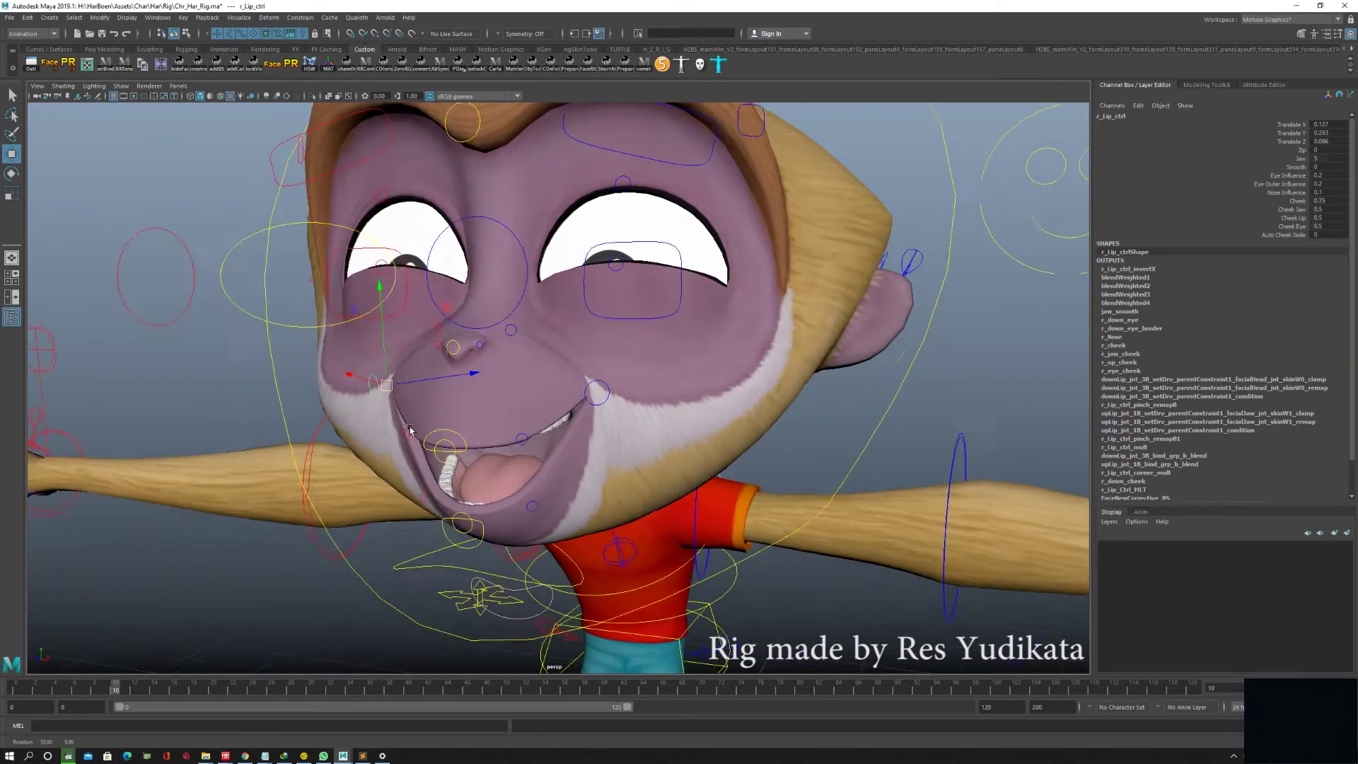
{"action": "key", "text": "ctrl+z"}
{"action": "key", "text": "ctrl+z"}
{"action": "key", "text": "ctrl+z"}
{"action": "key", "text": "ctrl+z"}
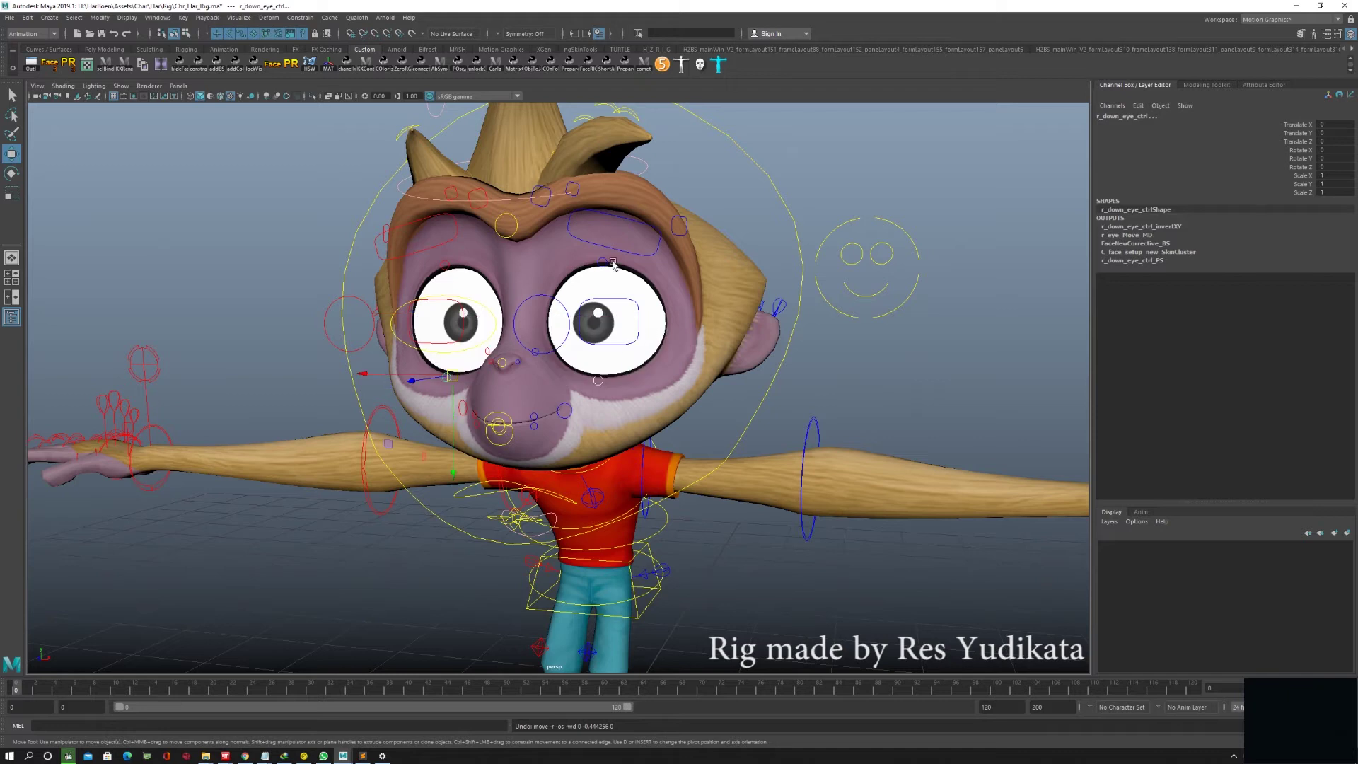
Rotate the upper eyelid half closed and pull its inner corner down
{"action": "key", "text": "e"}
{"action": "left_click_drag", "start_coordinate": [615, 314], "coordinate": [629, 265]}
{"action": "left_click_drag", "start_coordinate": [636, 346], "coordinate": [626, 336], "text": "alt"}
{"action": "key", "text": "w"}
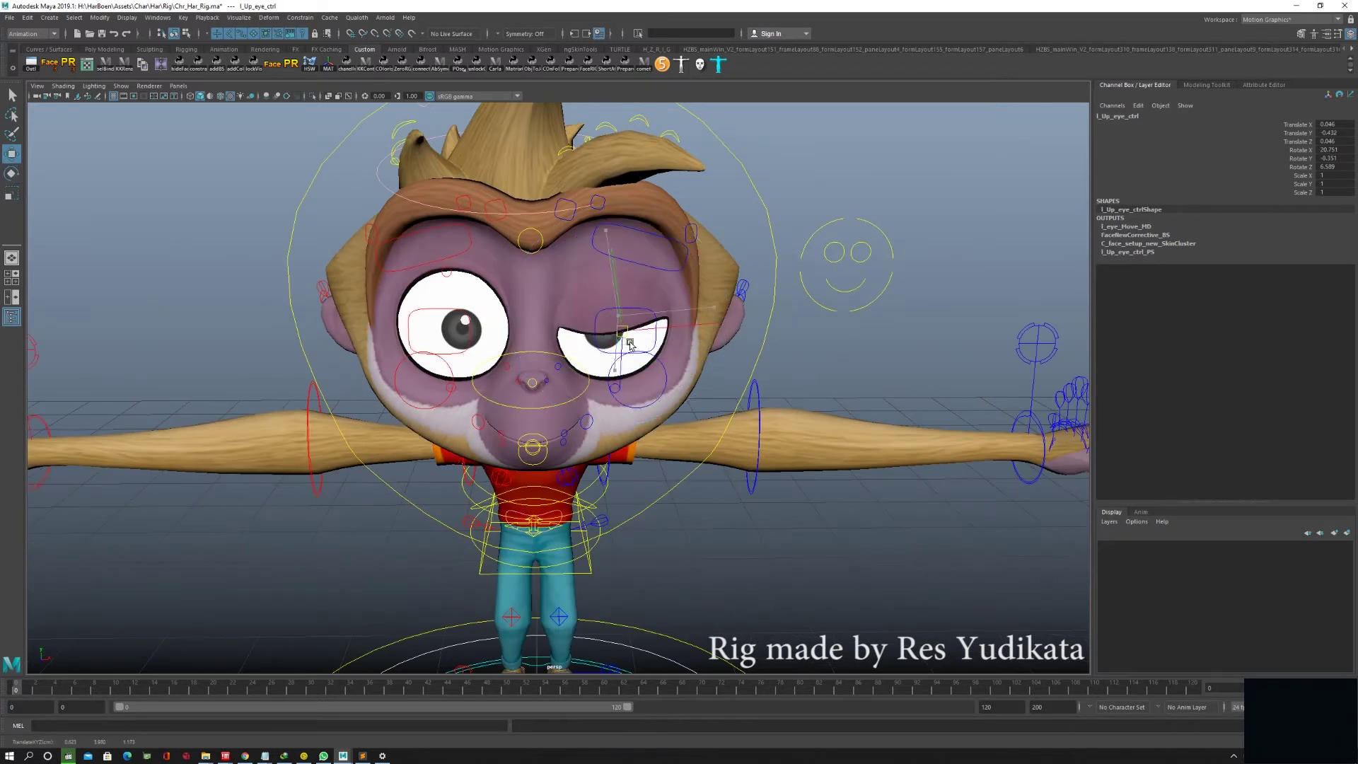
{"action": "left_click", "coordinate": [842, 219]}
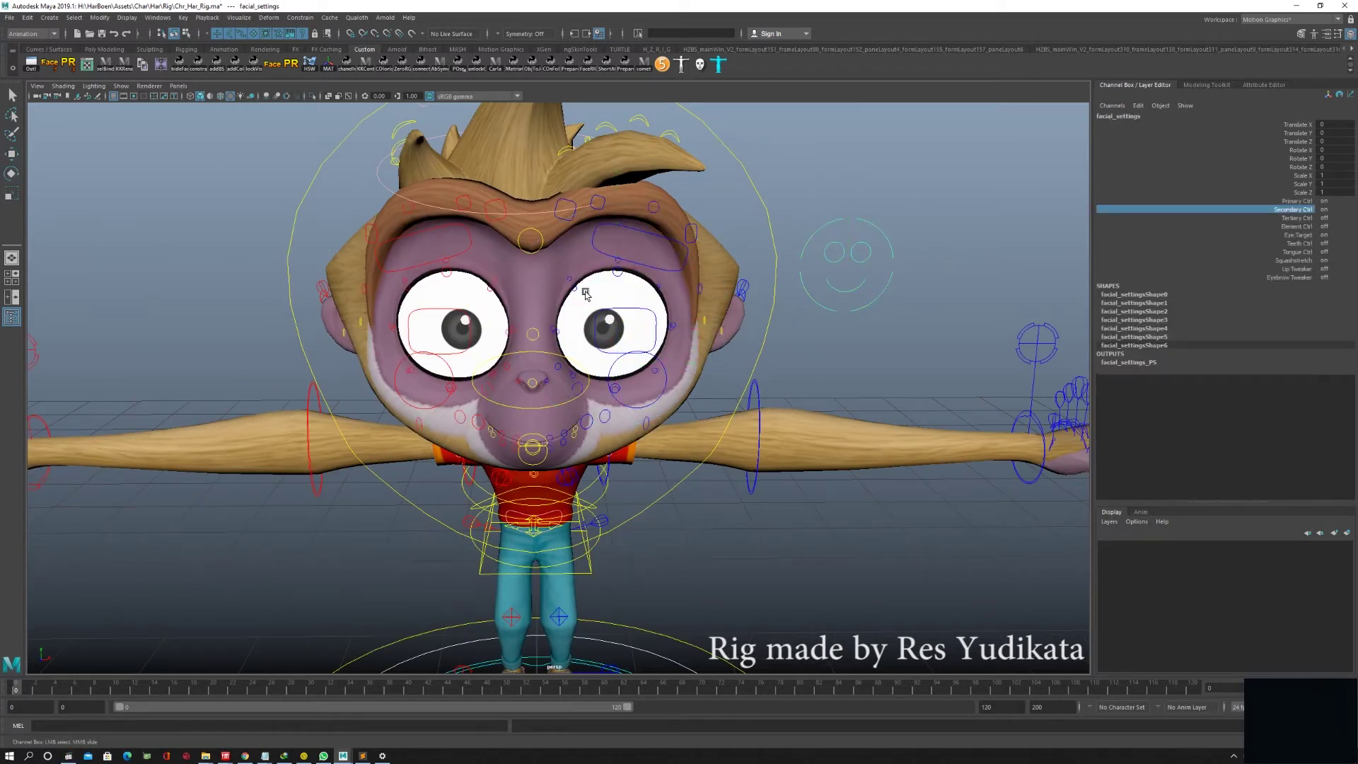
{"action": "left_click_drag", "start_coordinate": [586, 294], "coordinate": [584, 326]}
Try the left upper eyelid, blink, facial settings, brow and upper lip controls
{"action": "left_click", "coordinate": [625, 275]}
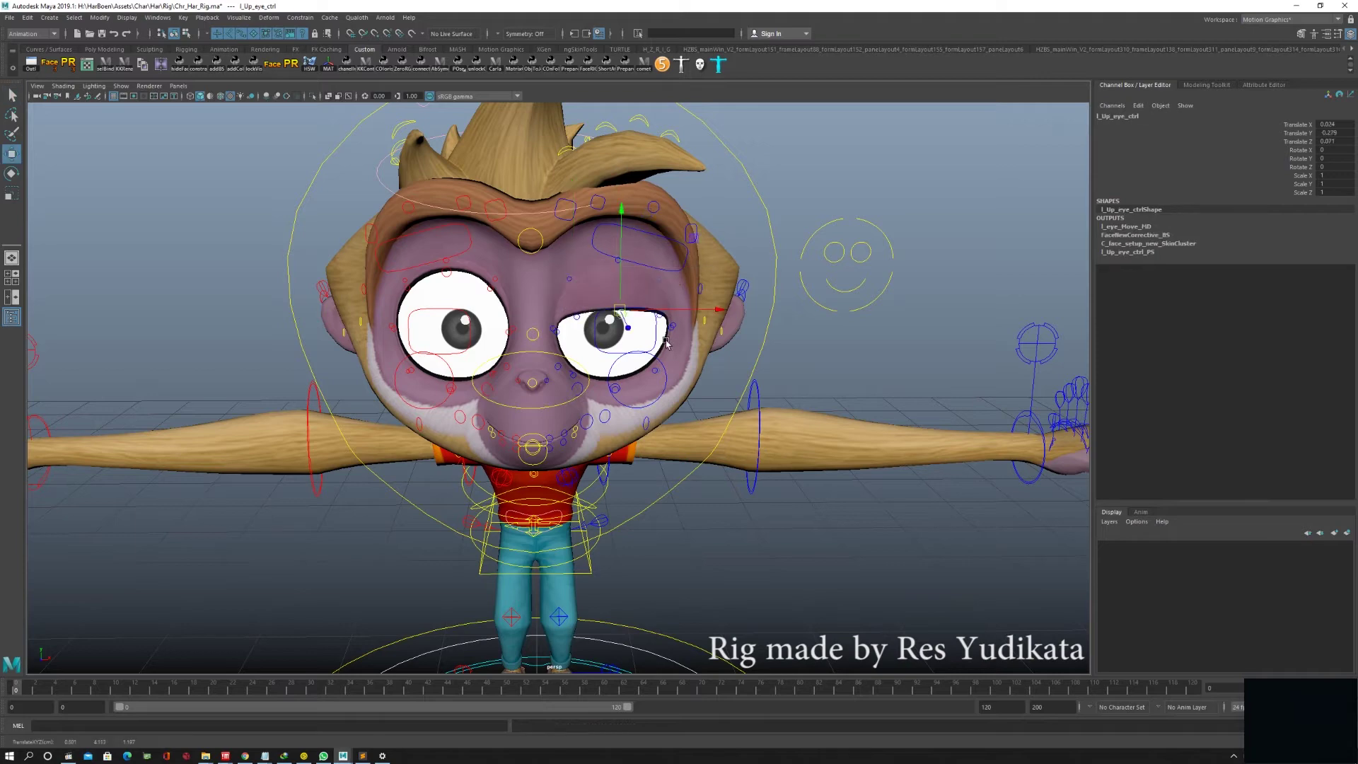
{"action": "left_click", "coordinate": [667, 343]}
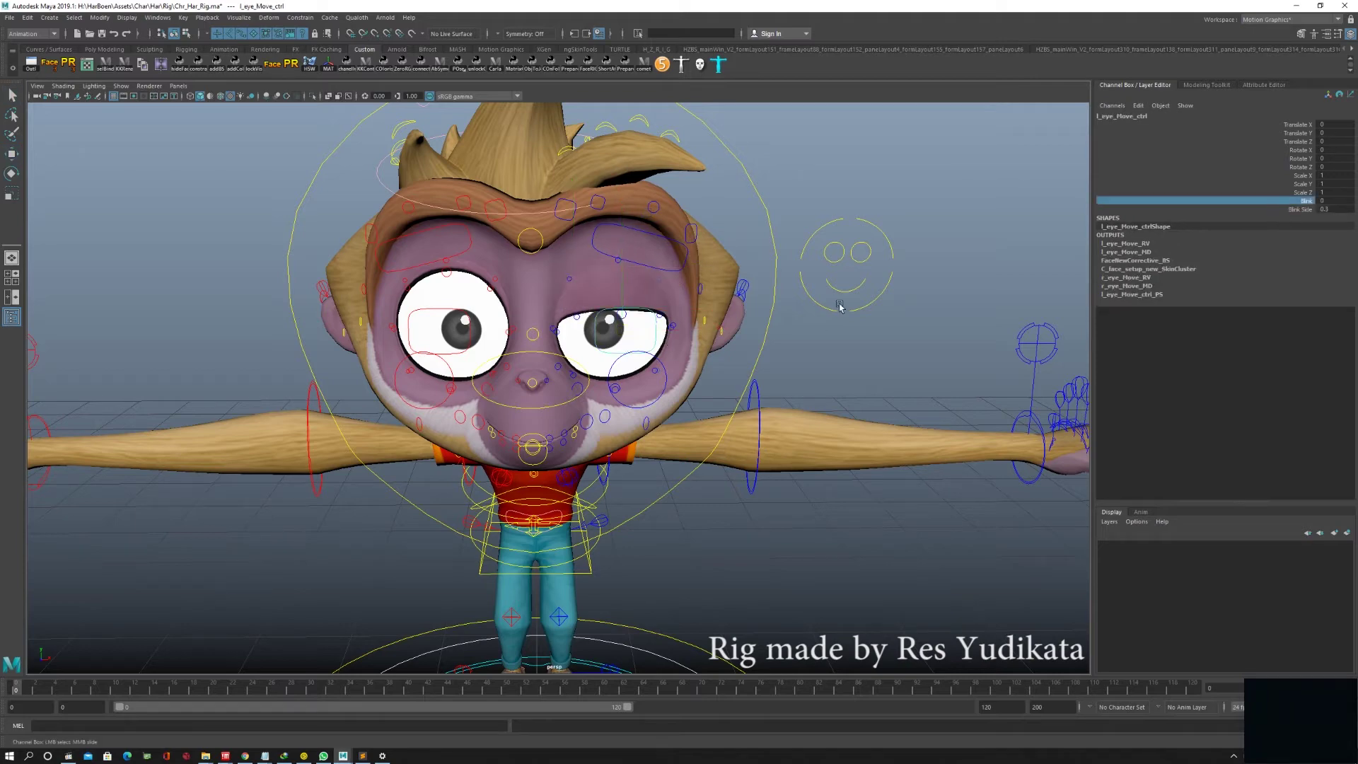
{"action": "left_click", "coordinate": [893, 295]}
{"action": "left_click_drag", "start_coordinate": [893, 295], "coordinate": [991, 291], "text": "alt"}
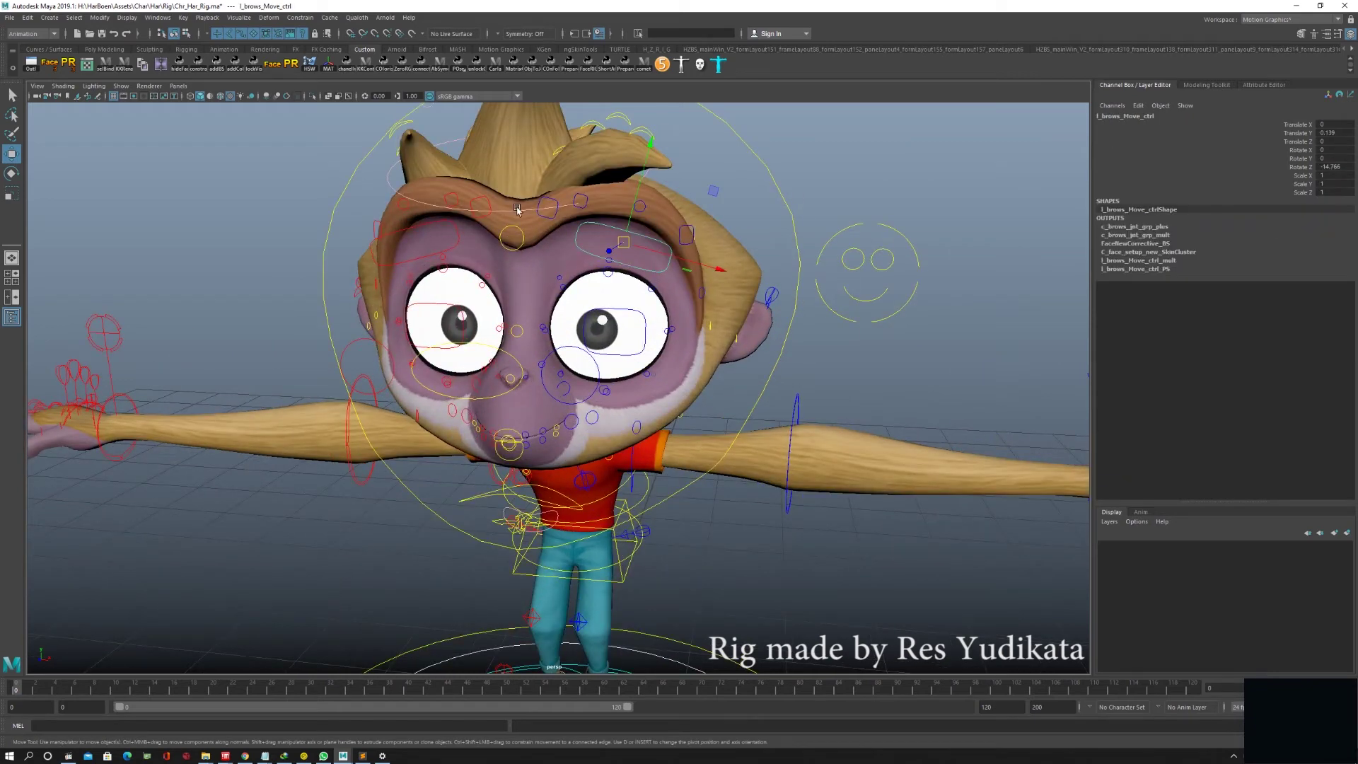
{"action": "left_click", "coordinate": [551, 241]}
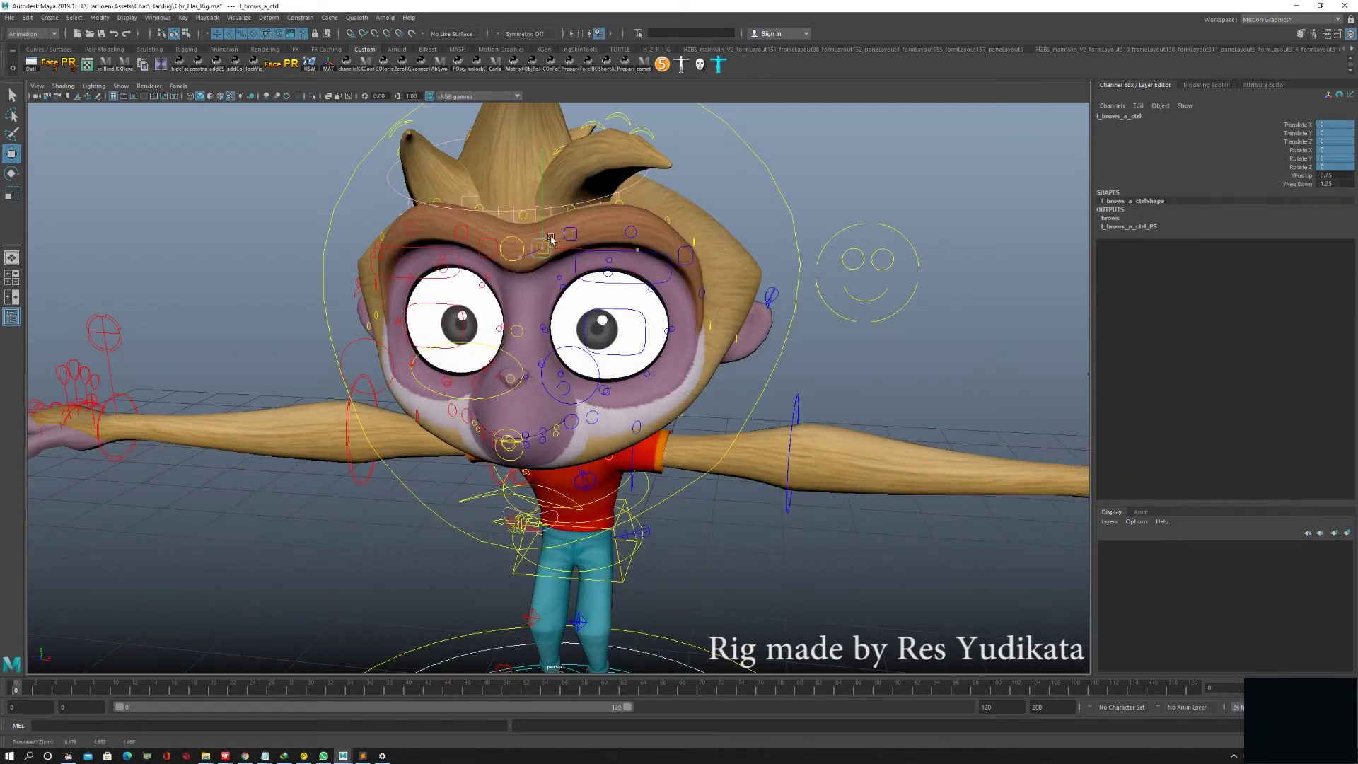
{"action": "left_click", "coordinate": [563, 448]}
{"action": "scroll", "coordinate": [563, 450], "scroll_direction": "up", "scroll_amount": 2}
{"action": "scroll", "coordinate": [576, 439], "scroll_direction": "up", "scroll_amount": 2}
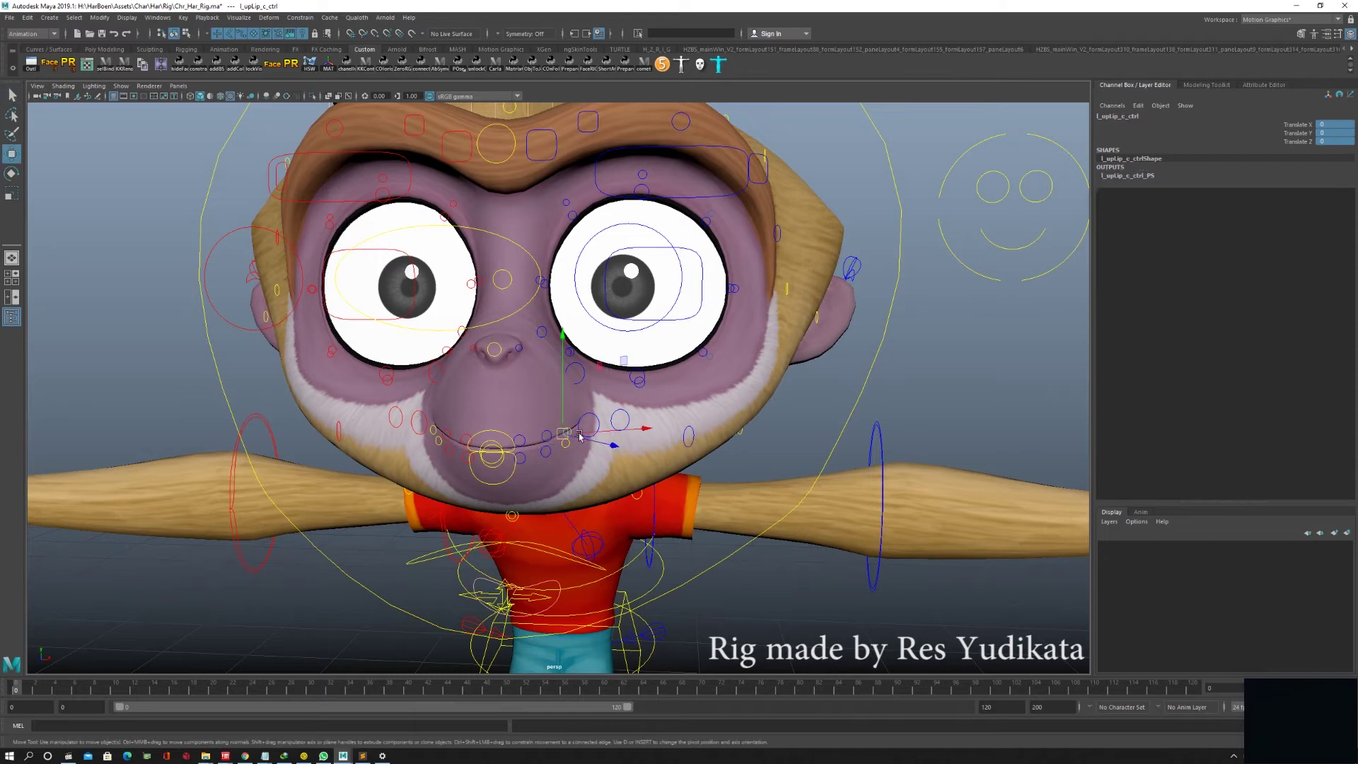
{"action": "scroll", "coordinate": [639, 522], "scroll_direction": "down", "scroll_amount": 3}
Rotate the left arm's FK control down toward the body
{"action": "left_click", "coordinate": [690, 385]}
{"action": "key", "text": "e"}
{"action": "left_click_drag", "start_coordinate": [697, 396], "coordinate": [708, 502]}
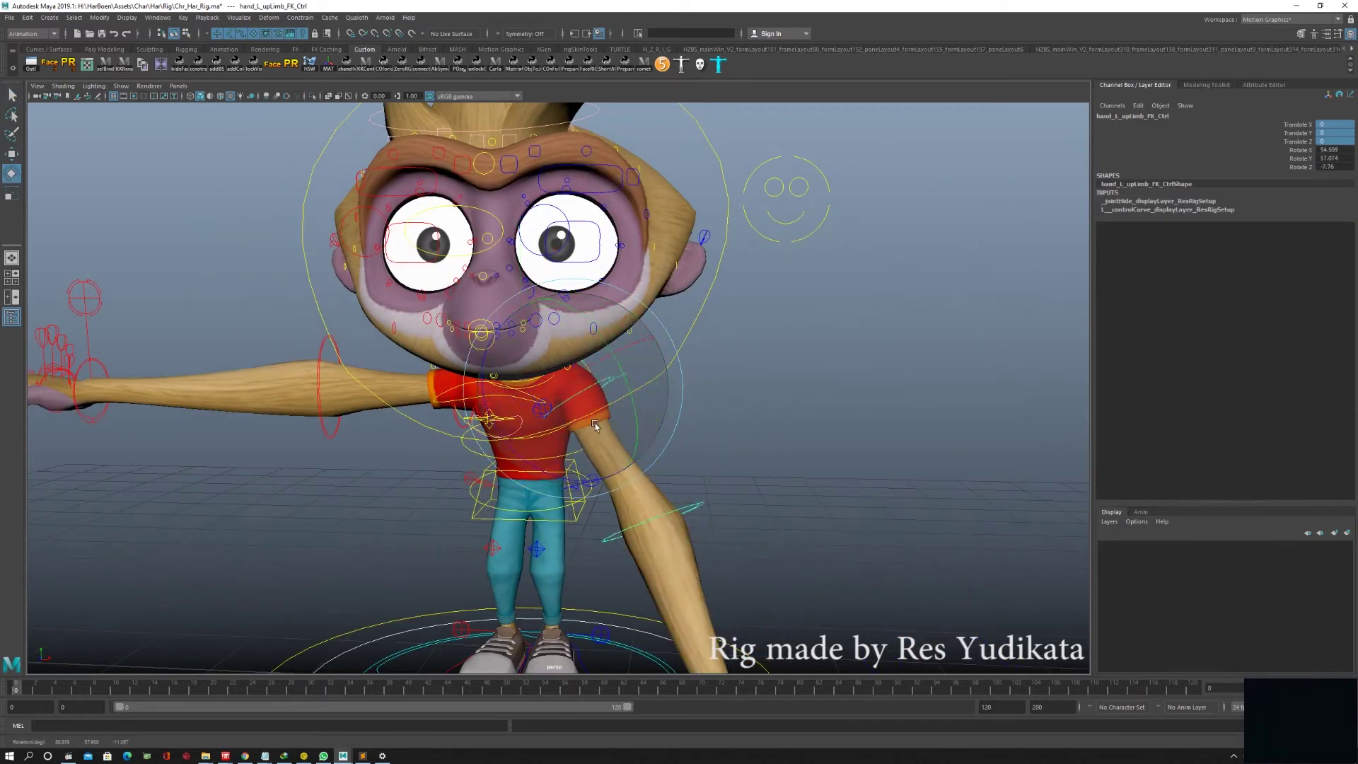
Undo the arm rotation and stretch the left arm outward with the hand IK control
{"action": "scroll", "coordinate": [708, 502], "scroll_direction": "down", "scroll_amount": 3}
{"action": "key", "text": "ctrl+z"}
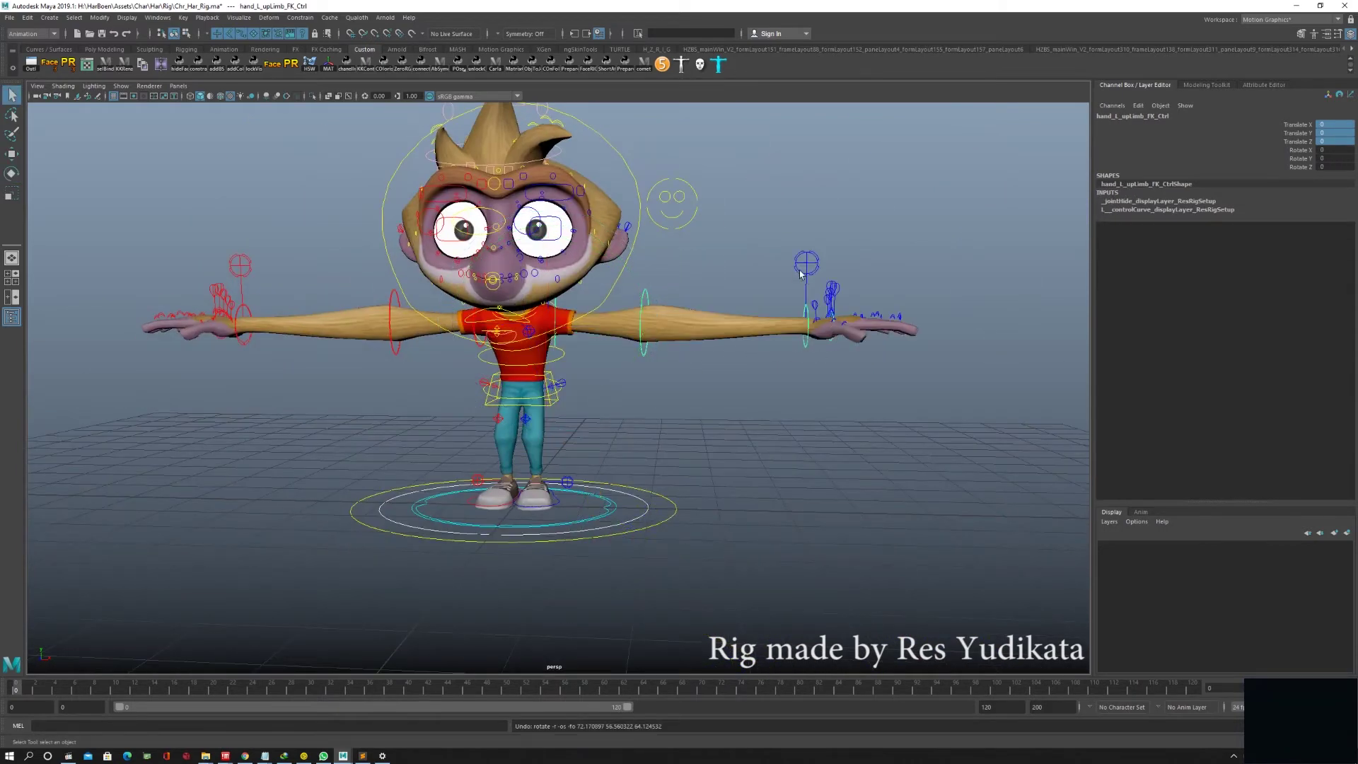
{"action": "left_click", "coordinate": [810, 326]}
{"action": "key", "text": "w"}
{"action": "scroll", "coordinate": [779, 297], "scroll_direction": "up", "scroll_amount": 2}
{"action": "left_click_drag", "start_coordinate": [962, 297], "coordinate": [1047, 318]}
{"action": "scroll", "coordinate": [725, 284], "scroll_direction": "down", "scroll_amount": 2}
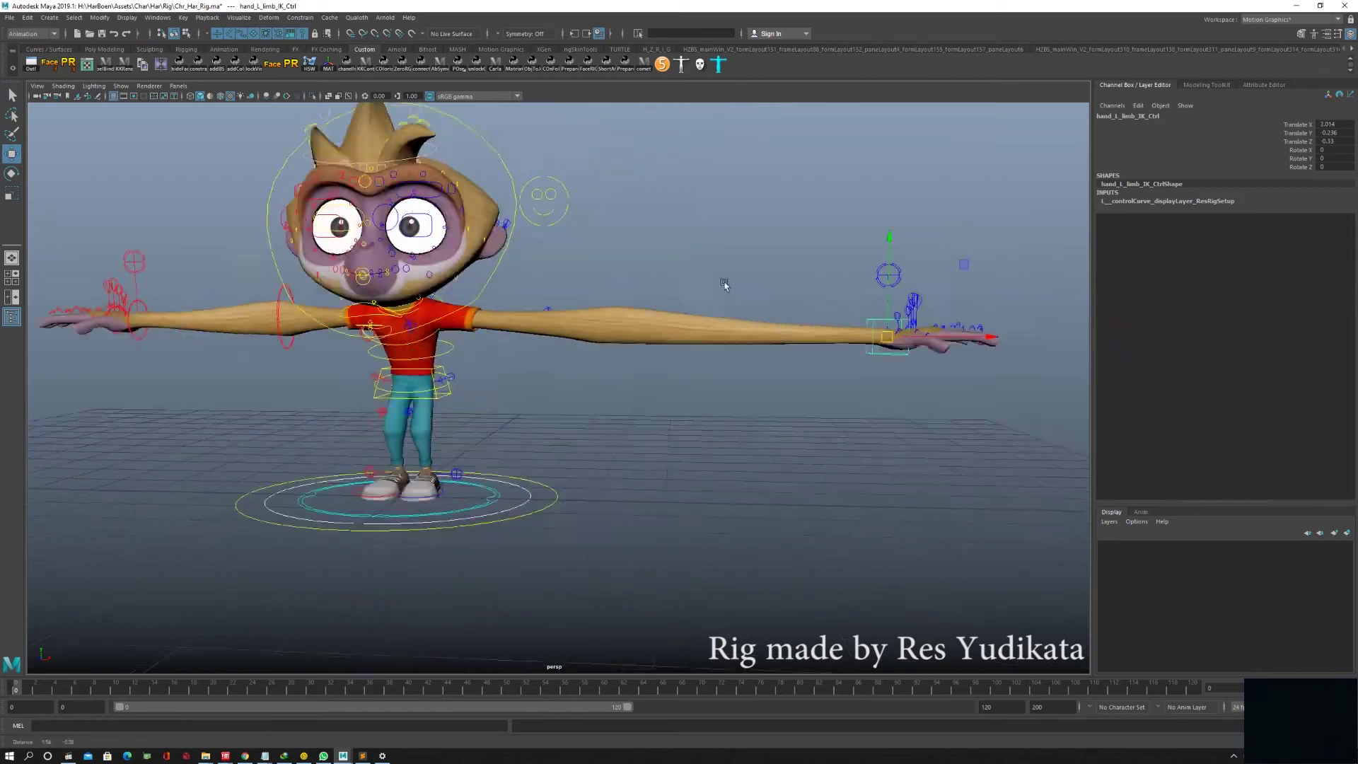
{"action": "left_click_drag", "start_coordinate": [725, 284], "coordinate": [785, 276], "text": "alt"}
Bend the left arm at the elbow, then undo back to the straight arm
{"action": "key", "text": "q"}
{"action": "left_click", "coordinate": [854, 260]}
{"action": "mouse_move", "coordinate": [854, 381]}
{"action": "left_mouse_down", "text": "alt"}
{"action": "mouse_move", "coordinate": [533, 223]}
{"action": "mouse_move", "coordinate": [554, 240]}
{"action": "mouse_move", "coordinate": [452, 266]}
{"action": "left_mouse_up", "text": "alt"}
{"action": "key", "text": "w"}
{"action": "left_click", "coordinate": [452, 266]}
{"action": "key", "text": "ctrl+z"}
{"action": "key", "text": "ctrl+z"}
{"action": "key", "text": "ctrl+z"}
{"action": "key", "text": "ctrl+z"}
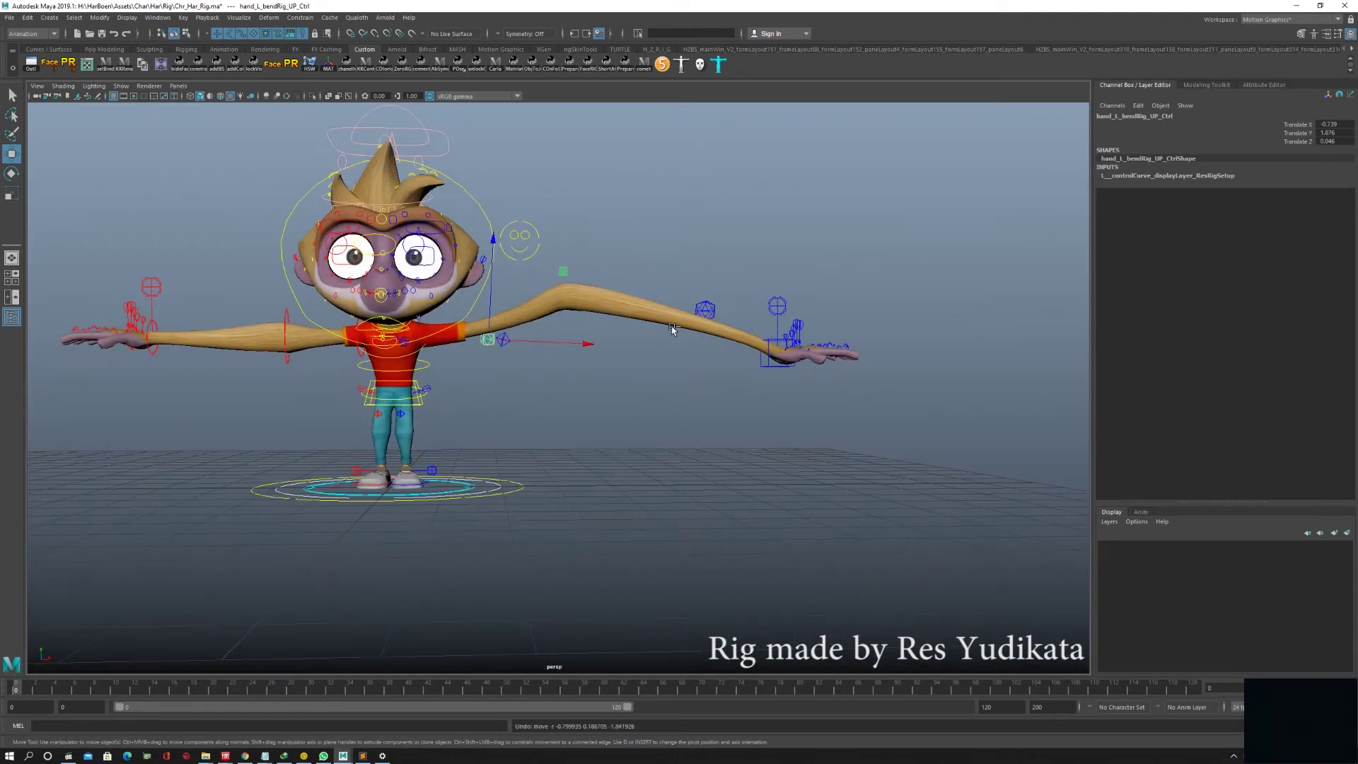
{"action": "key", "text": "ctrl+z"}
{"action": "key", "text": "ctrl+z"}
Curl the fingers into a fist and roll them sideways, resetting Bend and Roll to 0
{"action": "scroll", "coordinate": [654, 320], "scroll_direction": "up", "scroll_amount": 5}
{"action": "left_click", "coordinate": [797, 212]}
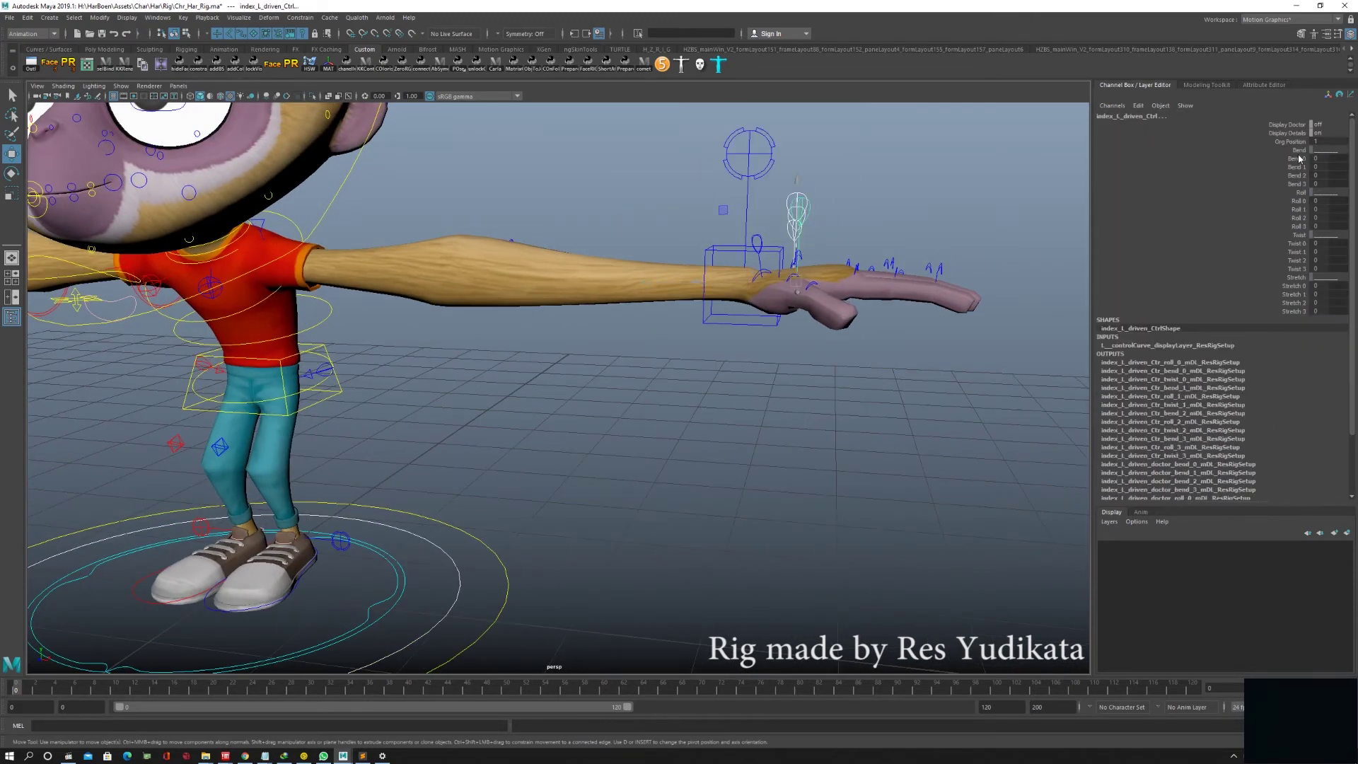
{"action": "left_click_drag", "start_coordinate": [1295, 159], "coordinate": [1268, 189]}
{"action": "left_click_drag", "start_coordinate": [895, 281], "coordinate": [707, 304], "text": "alt"}
{"action": "key", "text": "ctrl+z"}
{"action": "left_click_drag", "start_coordinate": [1299, 209], "coordinate": [1288, 229]}
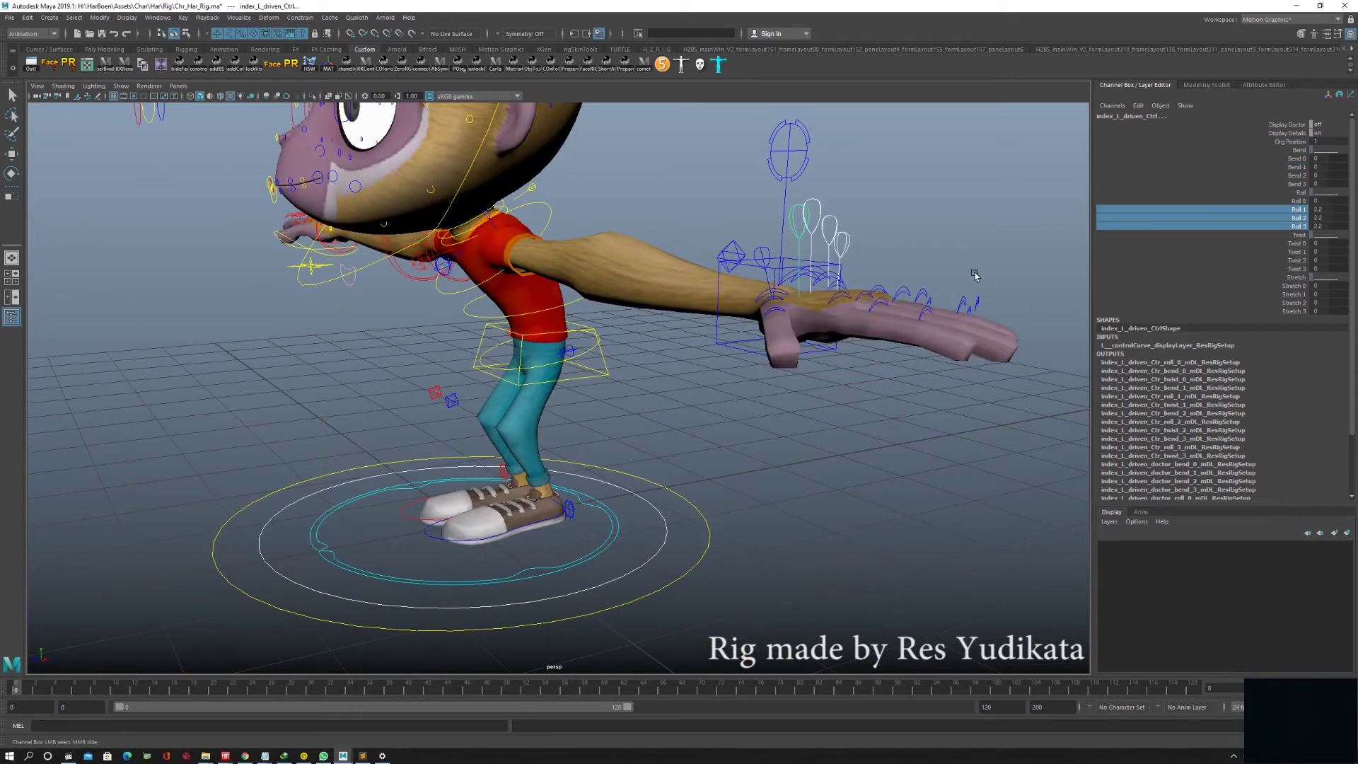
{"action": "key", "text": "ctrl+z"}
{"action": "key", "text": "ctrl+z"}
{"action": "key", "text": "ctrl+z"}
{"action": "key", "text": "ctrl+z"}
On the left leg IK control, set Auto Toe to 0 and roll the foot with Palm Roll
{"action": "key", "text": "ctrl+z"}
{"action": "key", "text": "ctrl+z"}
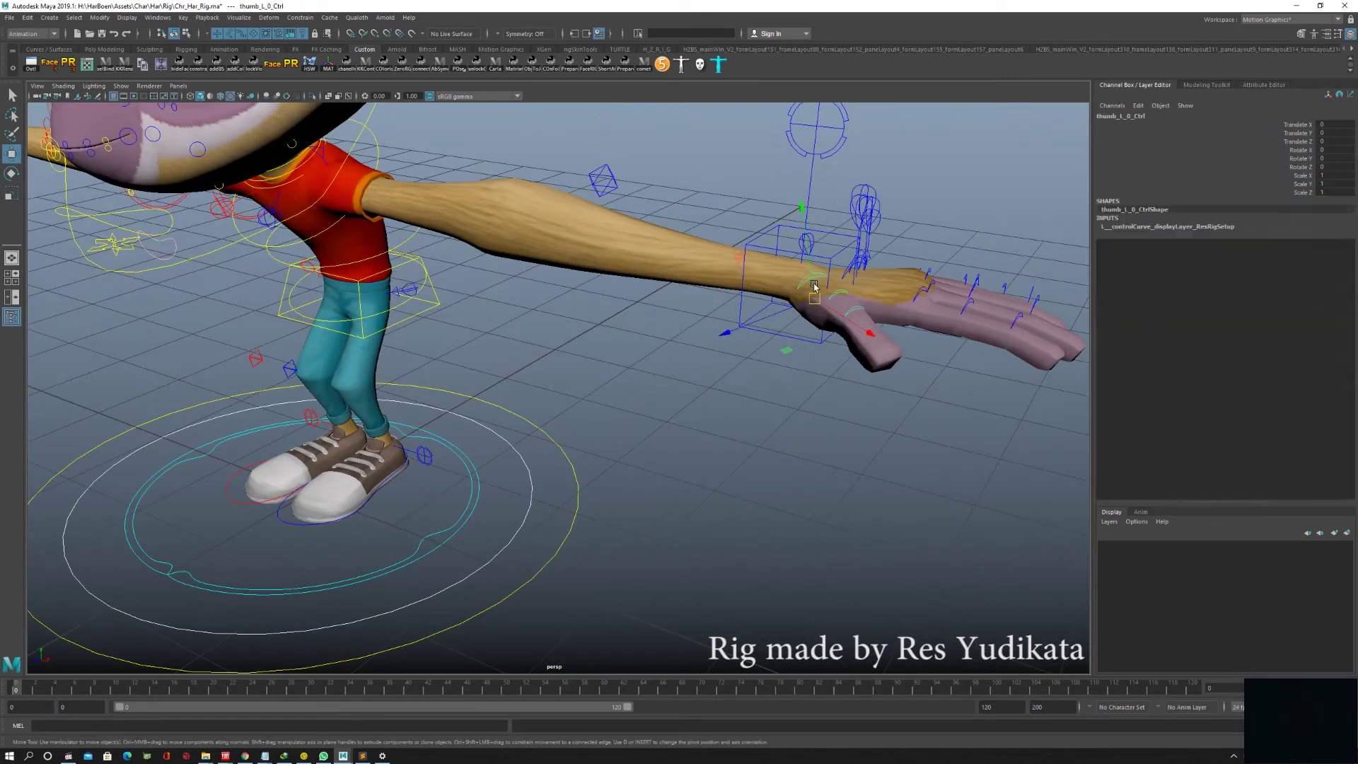
{"action": "key", "text": "ctrl+z"}
{"action": "key", "text": "ctrl+z"}
{"action": "key", "text": "ctrl+z"}
{"action": "key", "text": "ctrl+z"}
{"action": "key", "text": "q"}
{"action": "left_click", "coordinate": [591, 520]}
{"action": "key", "text": "ctrl+z"}
{"action": "key", "text": "q"}
{"action": "middle_click_drag", "start_coordinate": [714, 455], "coordinate": [1293, 222]}
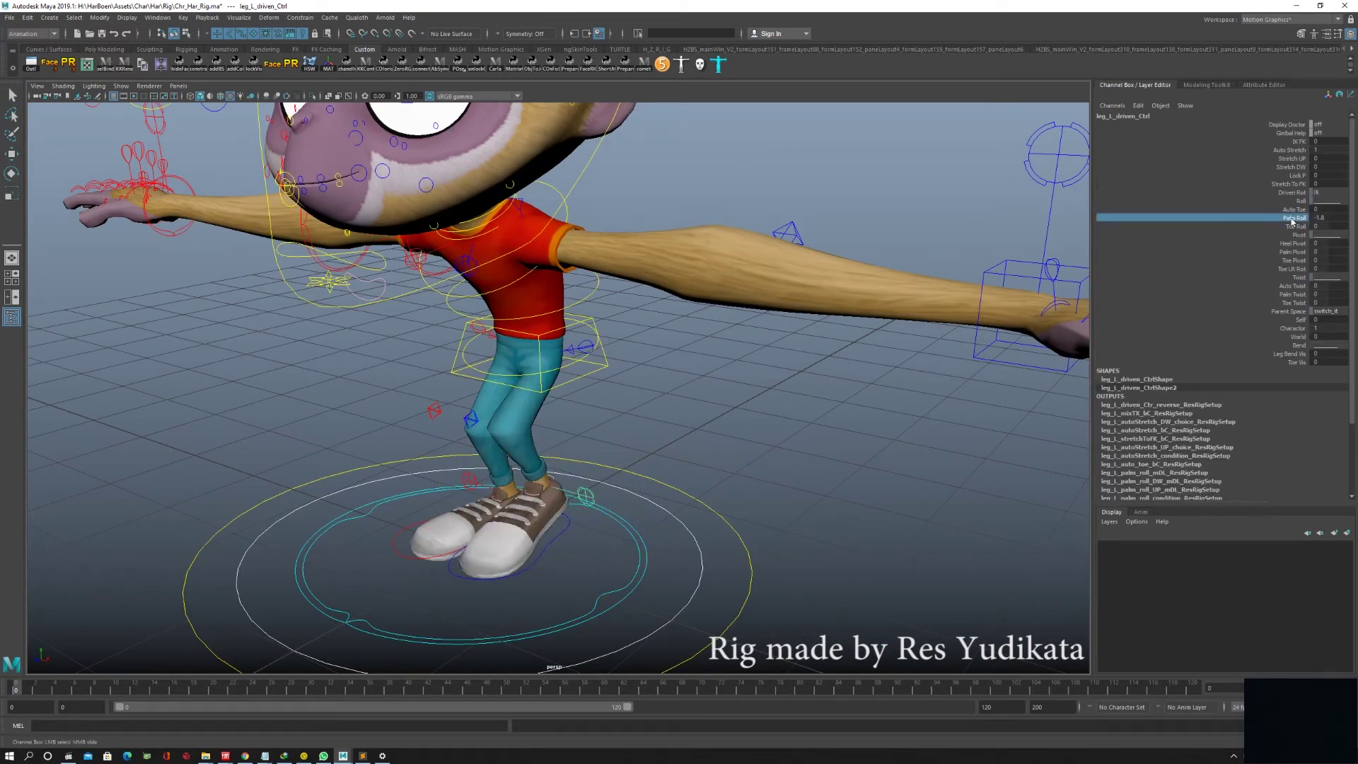
Turn Auto Toe back on, undo the foot roll, and select the upper leg bend control
{"action": "middle_click_drag", "start_coordinate": [777, 367], "coordinate": [1246, 225]}
{"action": "key", "text": "ctrl+z"}
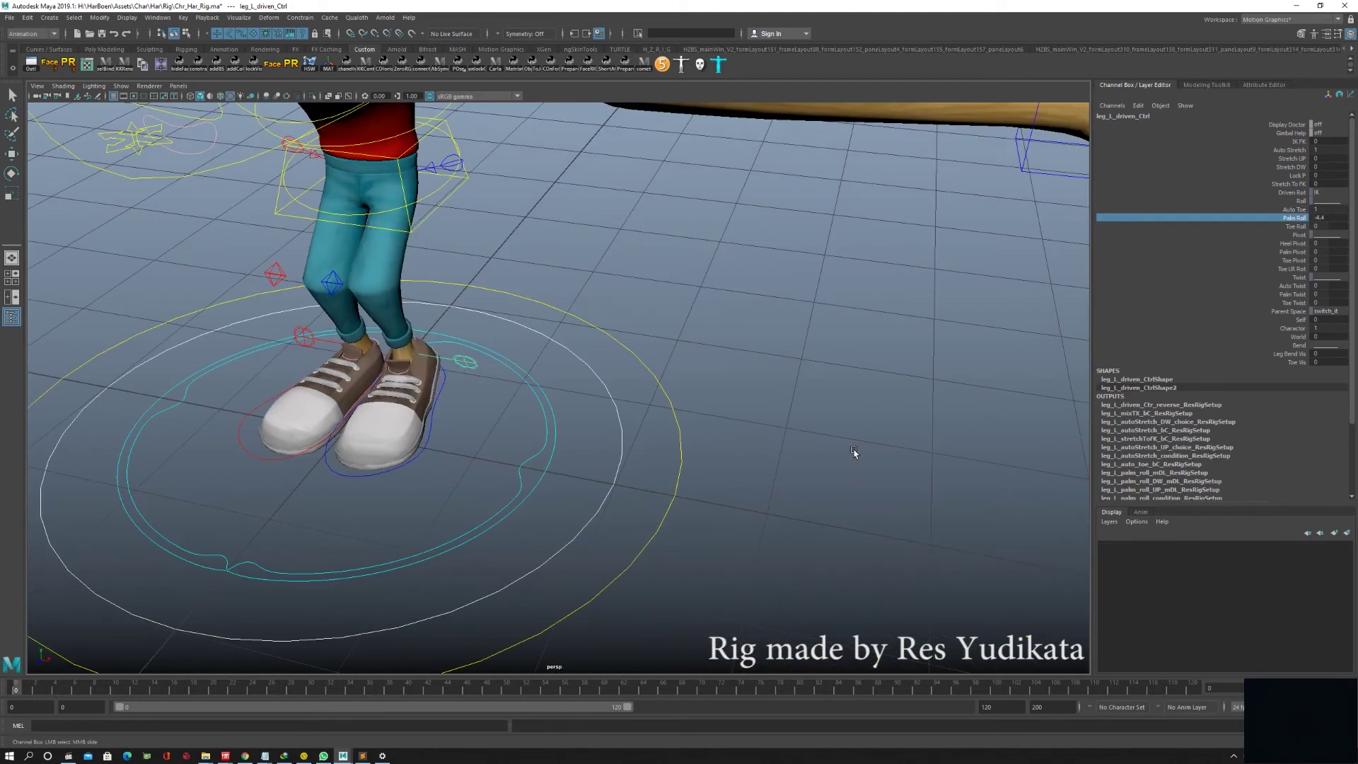
{"action": "left_click", "coordinate": [430, 239]}
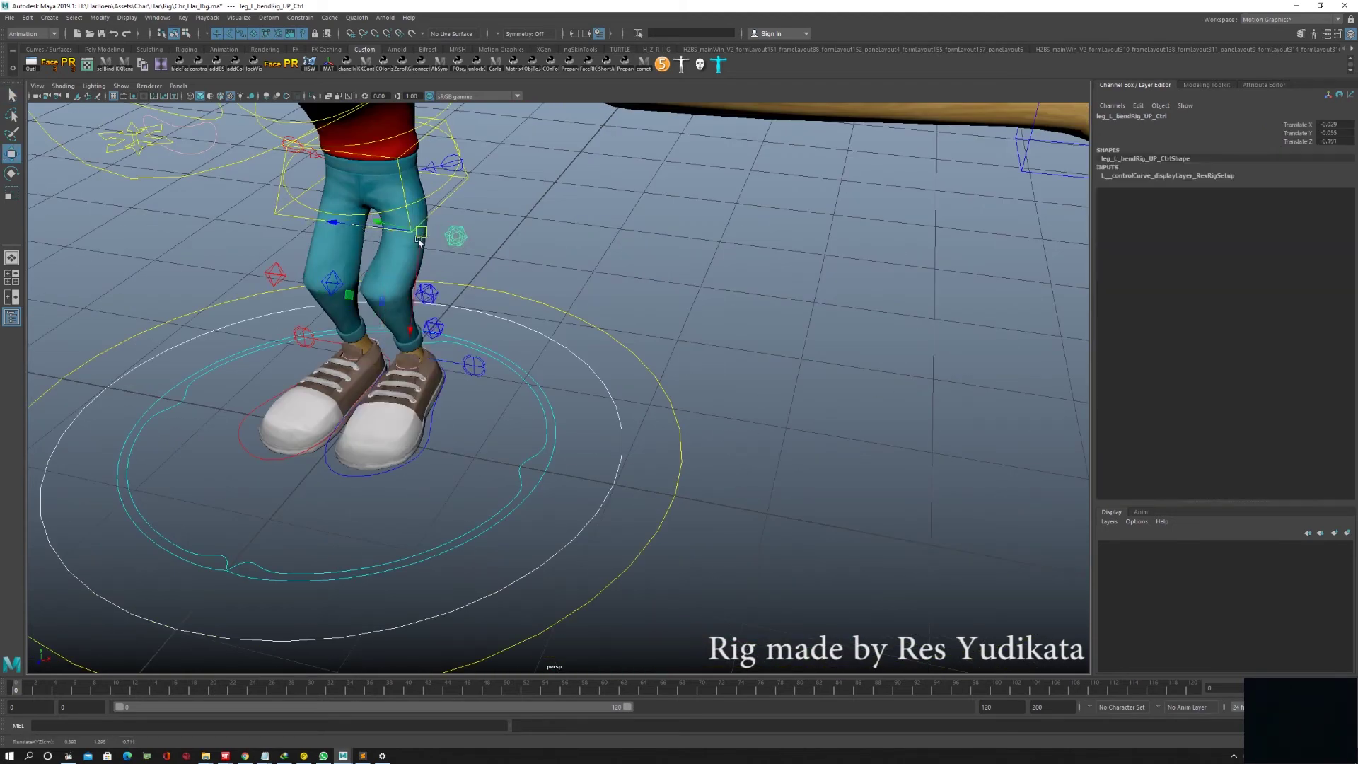
{"action": "scroll", "coordinate": [499, 486], "scroll_direction": "down", "scroll_amount": 5}
Rotate the whole rig with Main_Ctrl
{"action": "left_click", "coordinate": [500, 486]}
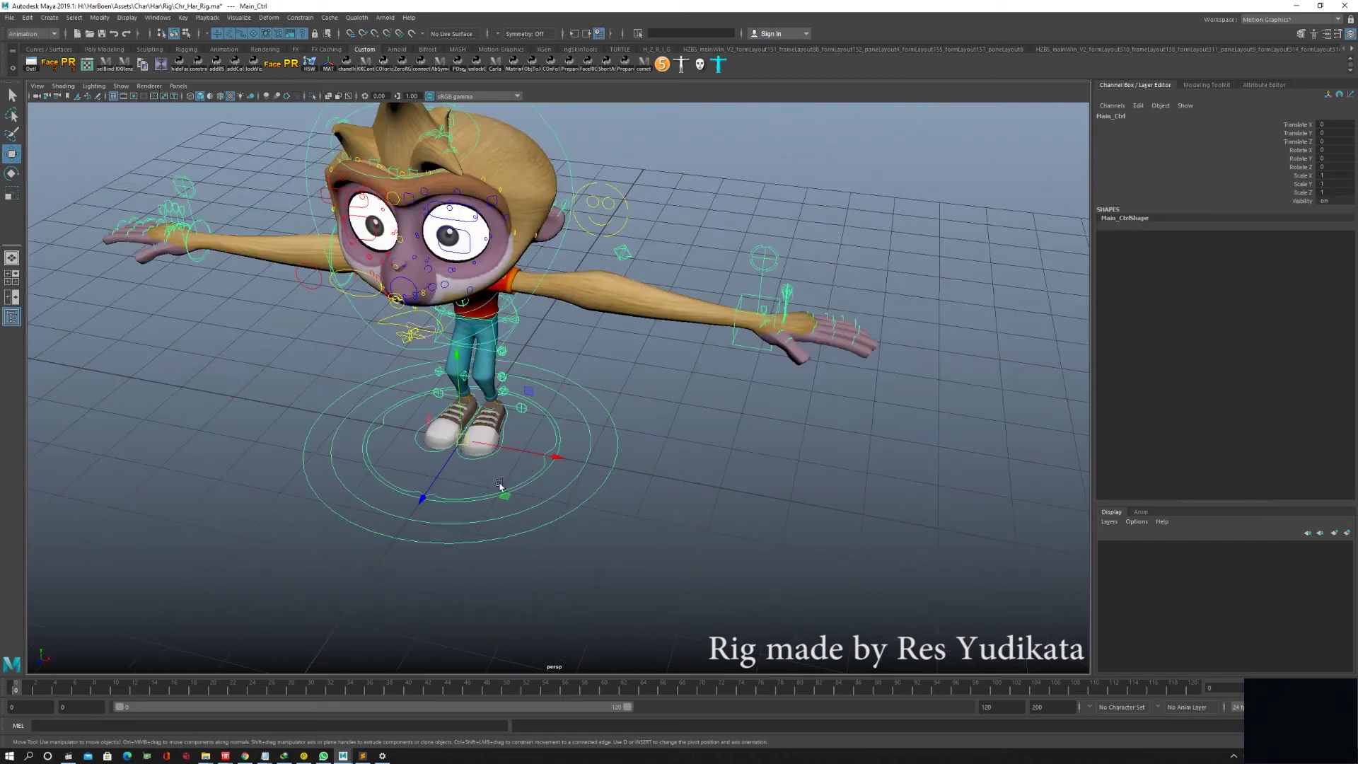
{"action": "left_click_drag", "start_coordinate": [500, 485], "coordinate": [144, 695], "text": "alt"}
{"action": "key", "text": "e"}
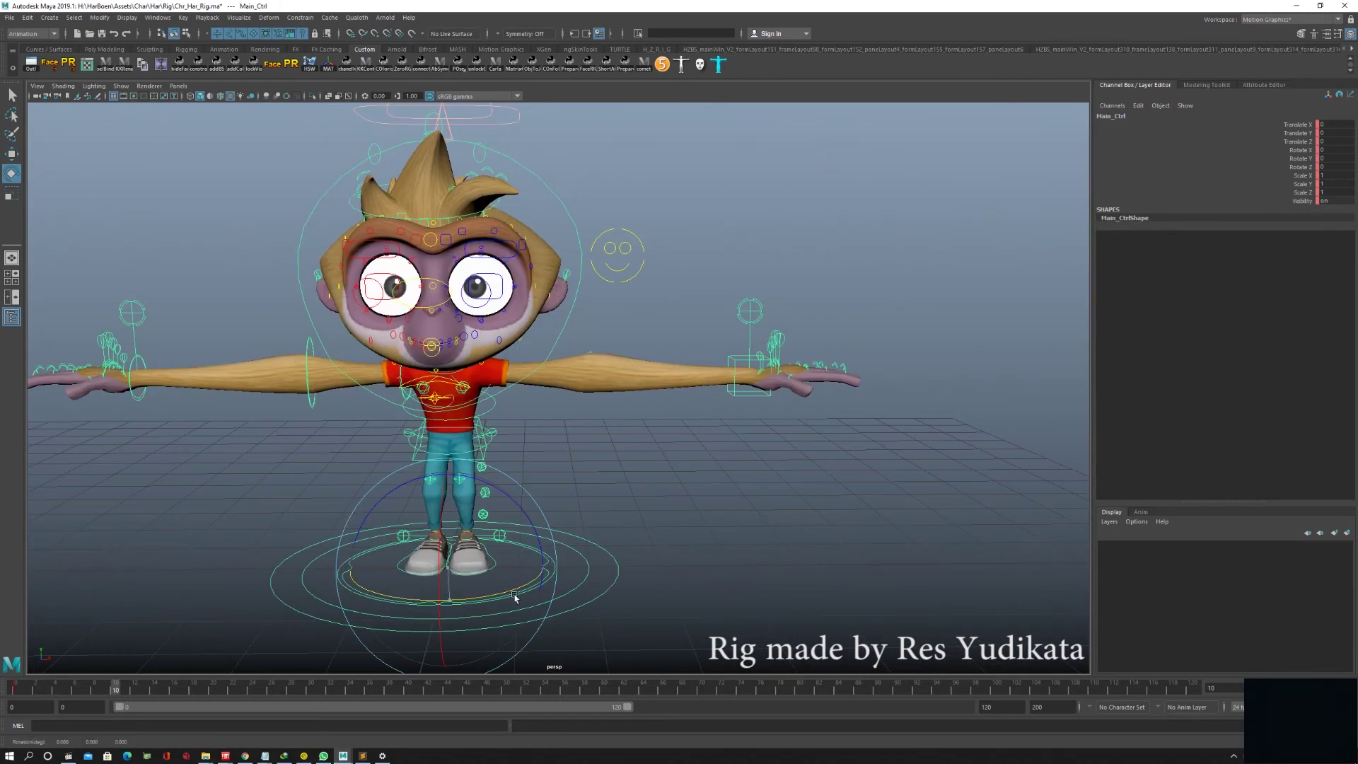
{"action": "left_click_drag", "start_coordinate": [515, 598], "coordinate": [424, 425], "text": "alt"}
{"action": "key", "text": "q"}
Twist the upper spine and head with the spine control
{"action": "scroll", "coordinate": [398, 369], "scroll_direction": "up", "scroll_amount": 5}
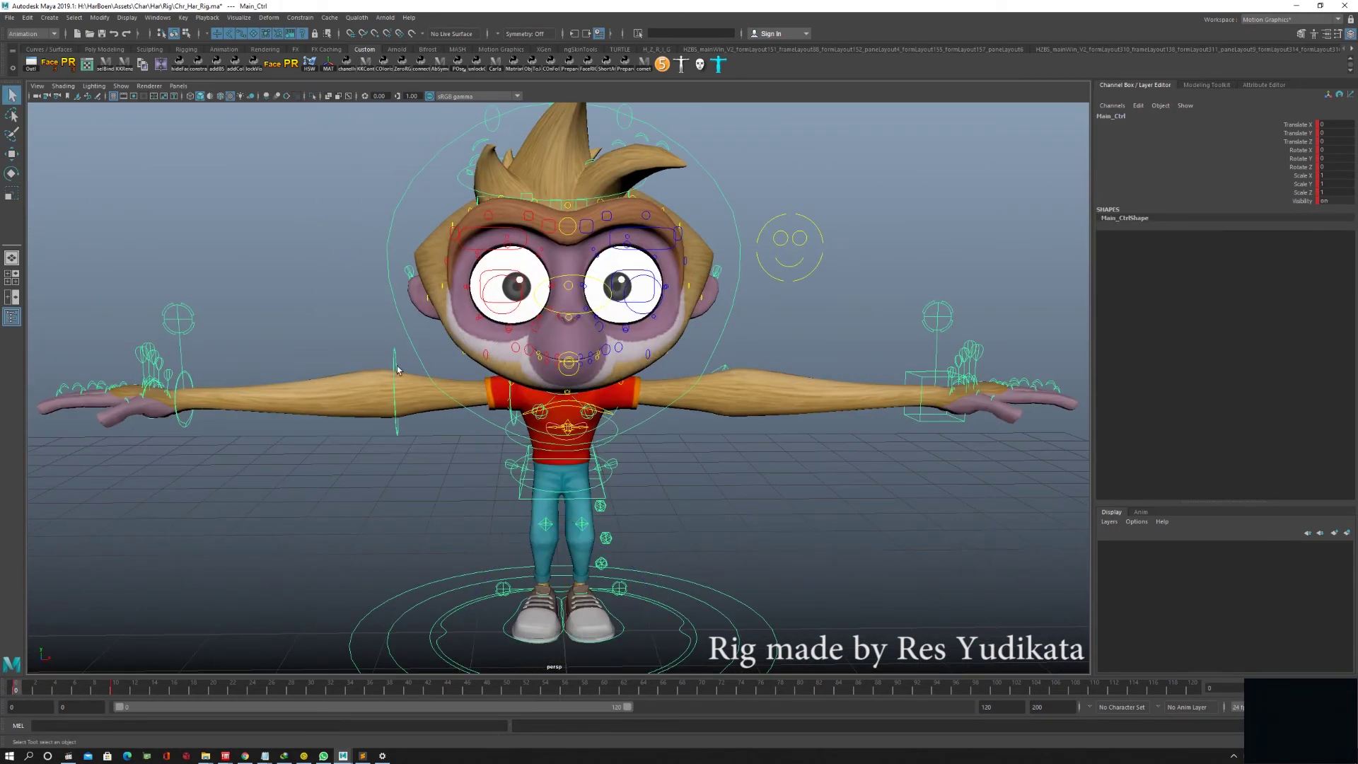
{"action": "left_click", "coordinate": [397, 368]}
{"action": "scroll", "coordinate": [566, 397], "scroll_direction": "up", "scroll_amount": 4}
{"action": "left_click", "coordinate": [658, 453]}
{"action": "key", "text": "e"}
{"action": "left_click_drag", "start_coordinate": [657, 453], "coordinate": [662, 462]}
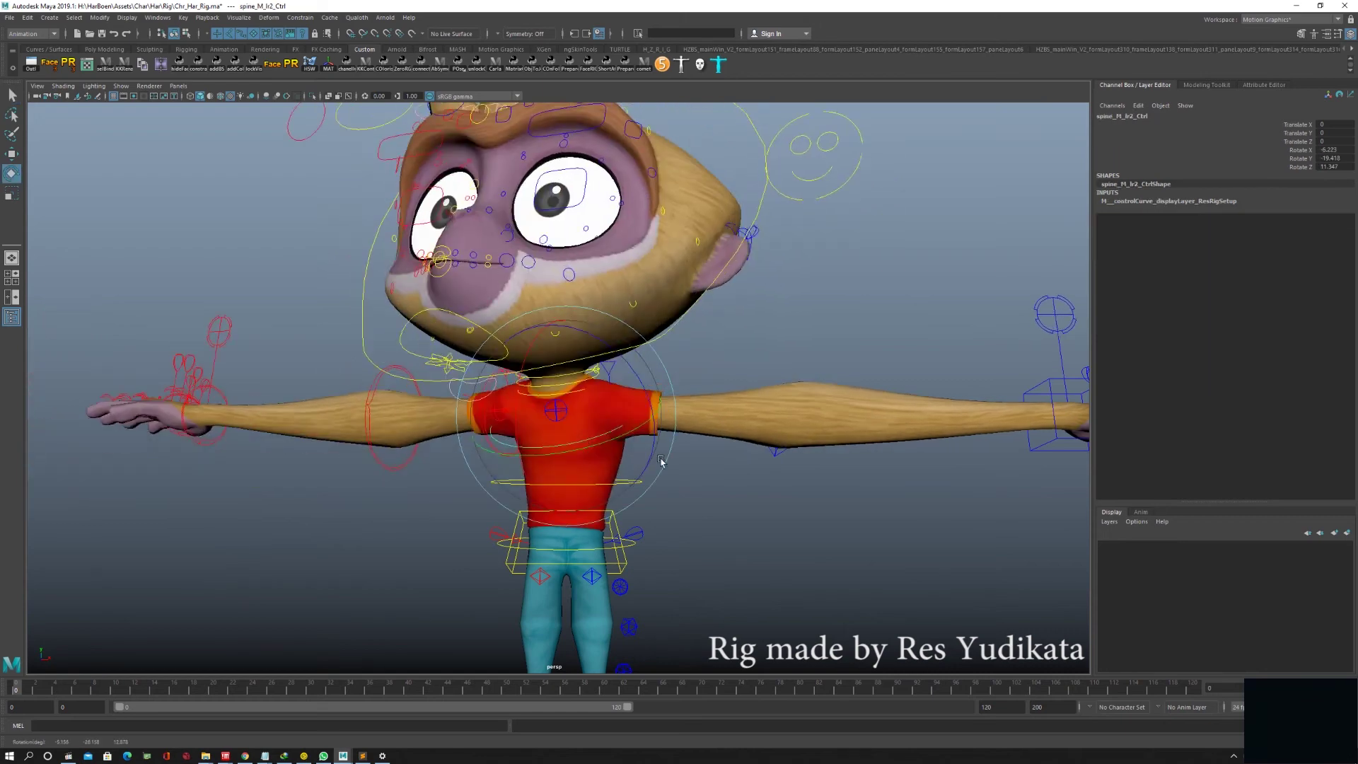
{"action": "scroll", "coordinate": [661, 461], "scroll_direction": "down", "scroll_amount": 5}
Lower the hip control at frame 10 so the legs bend
{"action": "left_click", "coordinate": [608, 559]}
{"action": "key", "text": "w"}
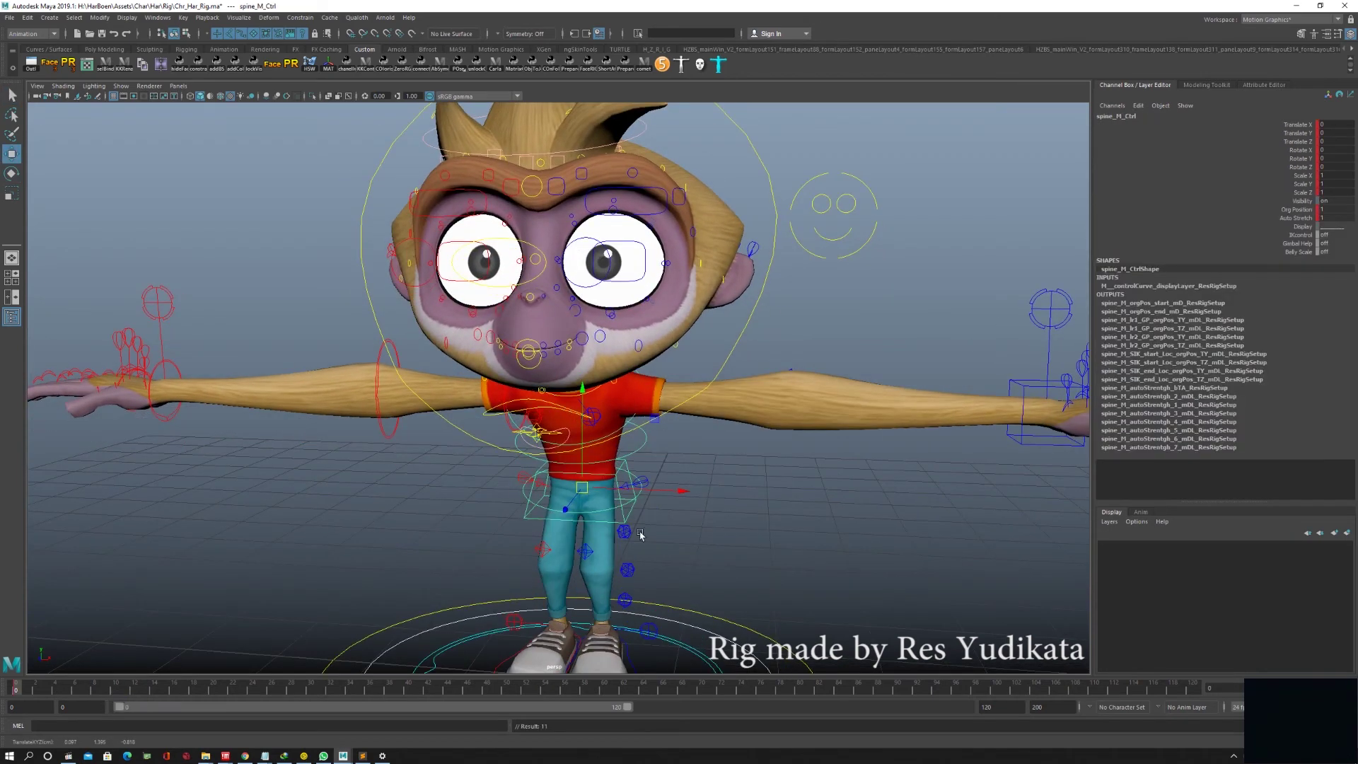
{"action": "left_click", "coordinate": [115, 688]}
{"action": "left_click_drag", "start_coordinate": [496, 354], "coordinate": [767, 310], "text": "alt"}
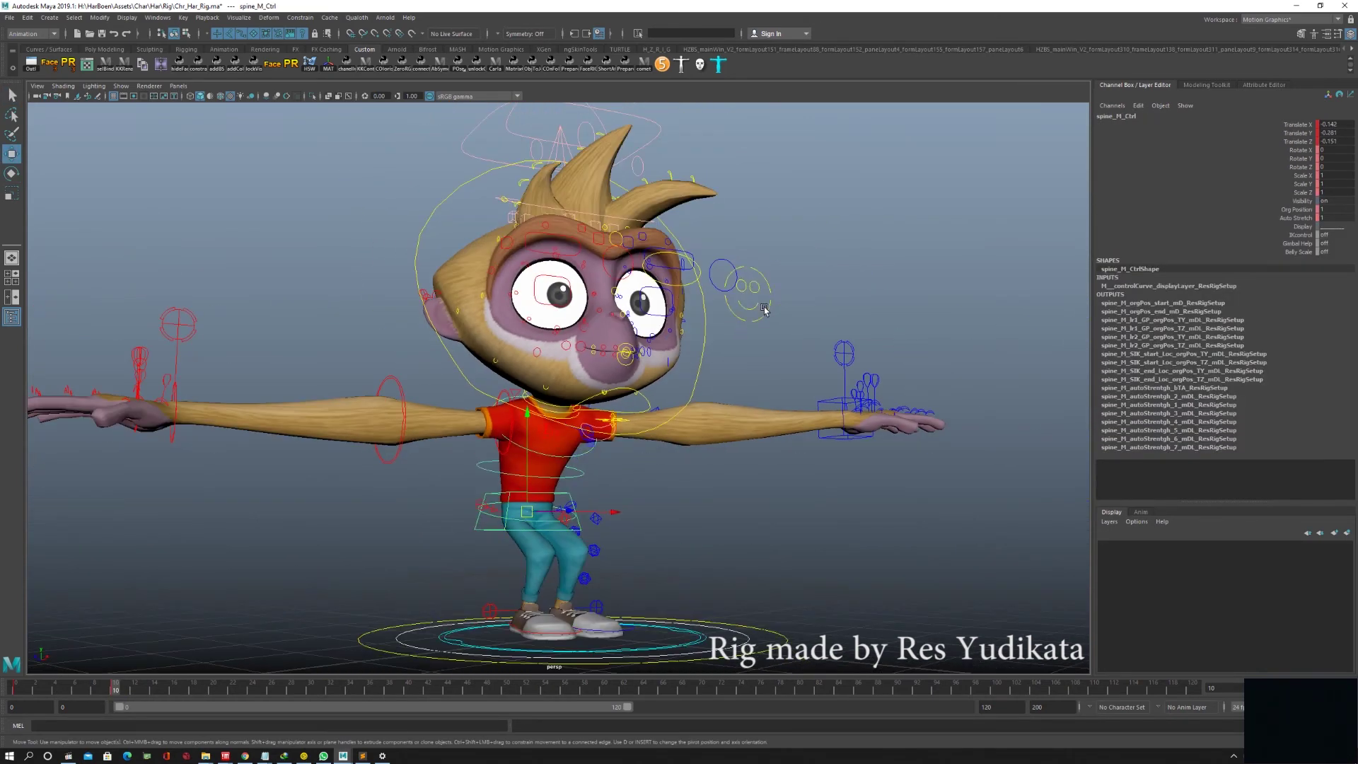
Turn off facial_settings and Har_Switch_CTRL visibility, then select the head control
{"action": "left_click", "coordinate": [766, 309]}
{"action": "left_click_drag", "start_coordinate": [1282, 205], "coordinate": [1283, 277]}
{"action": "left_click_drag", "start_coordinate": [600, 303], "coordinate": [623, 304], "text": "alt"}
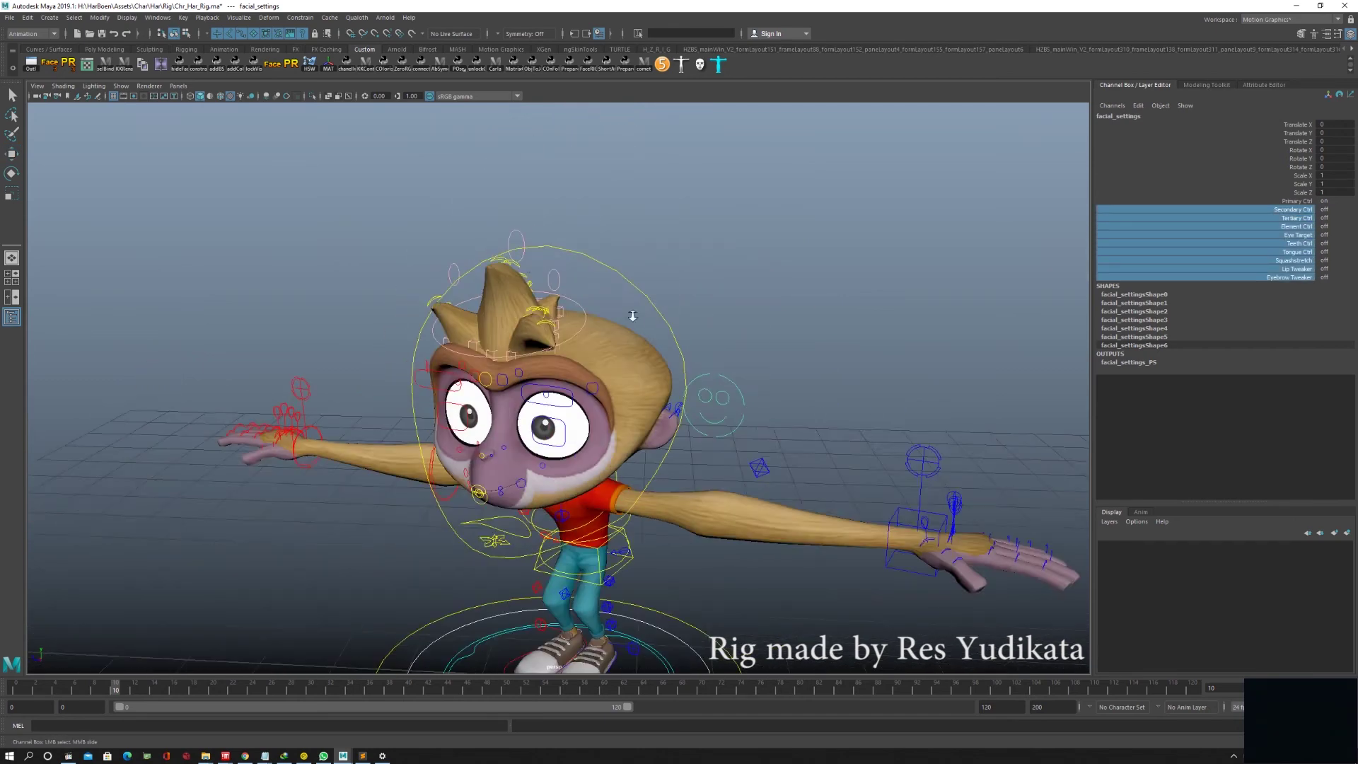
{"action": "scroll", "coordinate": [622, 304], "scroll_direction": "down", "scroll_amount": 3}
{"action": "left_click", "coordinate": [559, 152]}
{"action": "left_click_drag", "start_coordinate": [708, 301], "coordinate": [1297, 182], "text": "alt"}
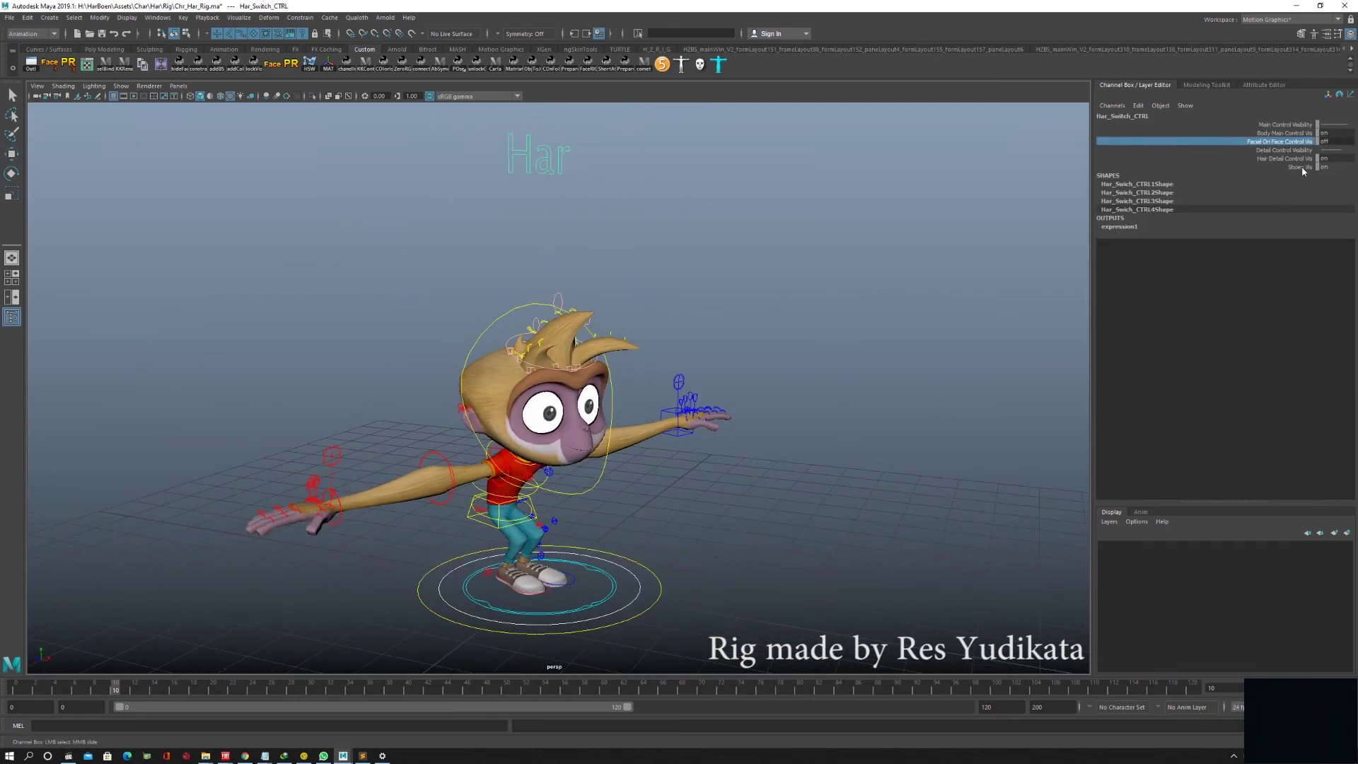
{"action": "left_click_drag", "start_coordinate": [733, 305], "coordinate": [587, 515], "text": "alt"}
{"action": "left_click", "coordinate": [558, 332]}
{"action": "key", "text": "e"}
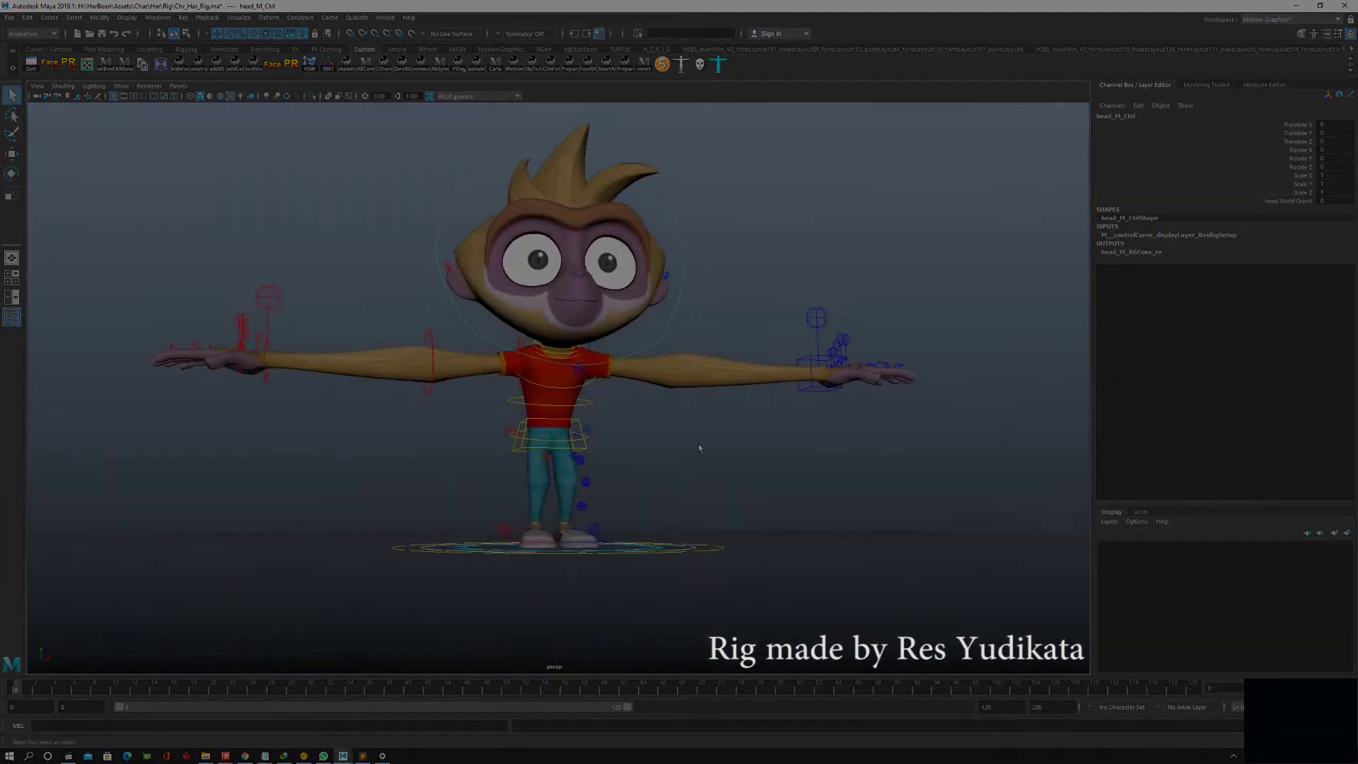